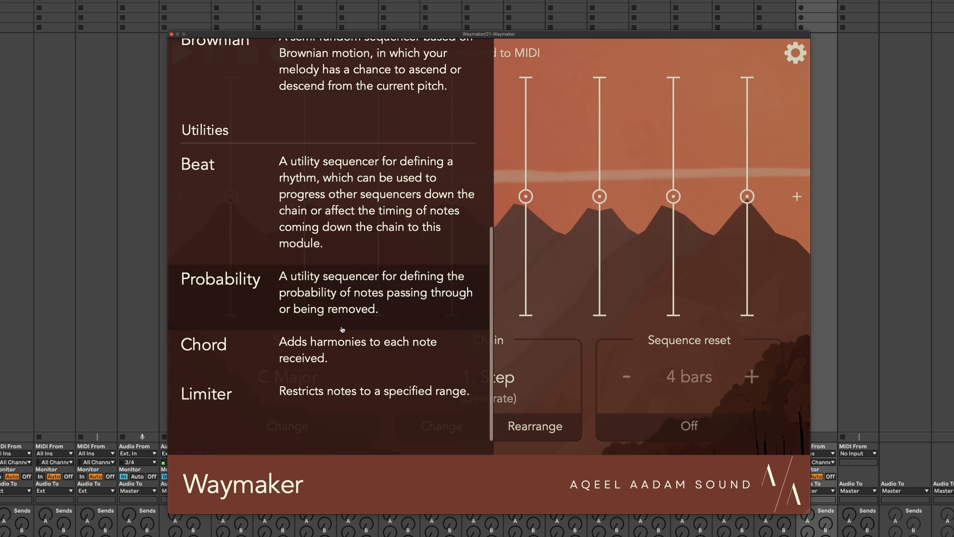
Choose the Beat sequencer for the chain, open its editor and switch it to the Morphing rhythm.
{"action": "left_click", "coordinate": [311, 203]}
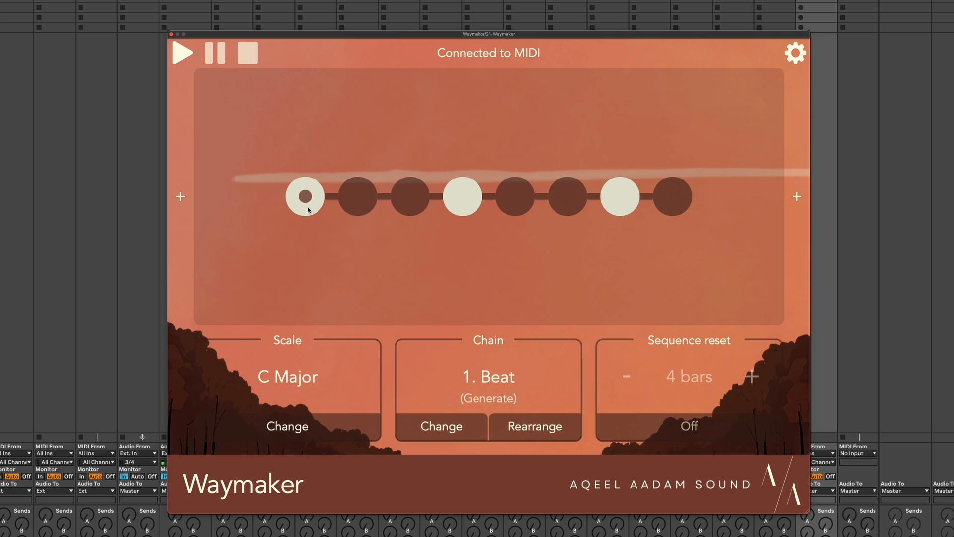
{"action": "left_click", "coordinate": [297, 278]}
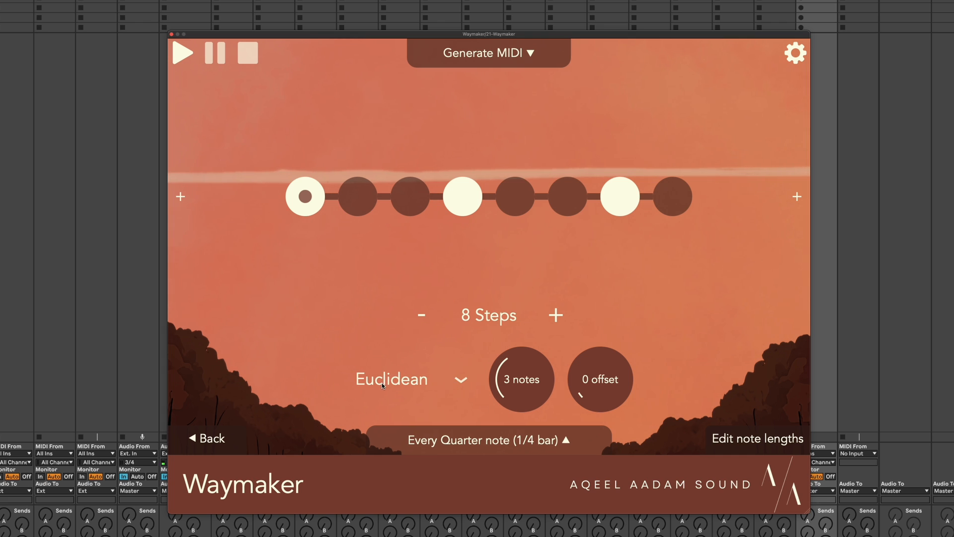
{"action": "left_click", "coordinate": [435, 383]}
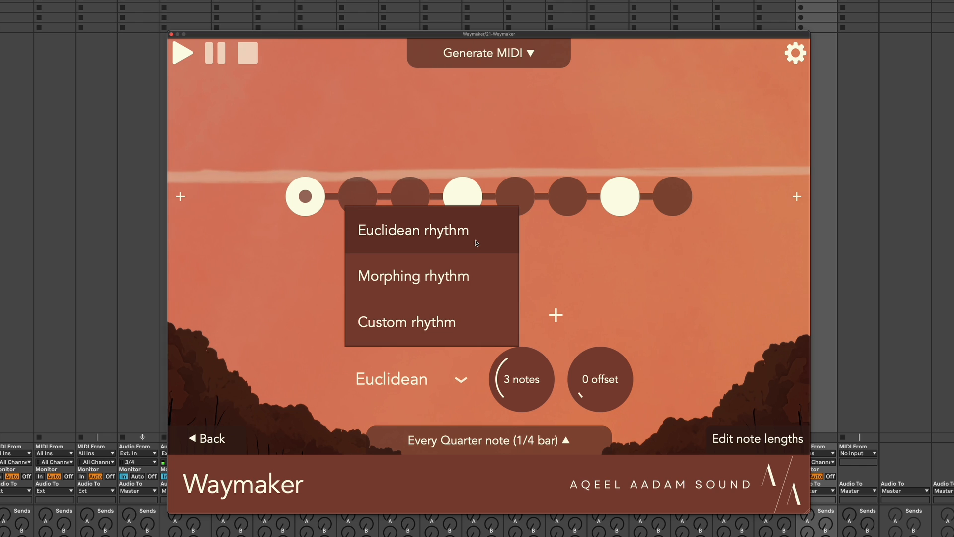
{"action": "left_click", "coordinate": [486, 287]}
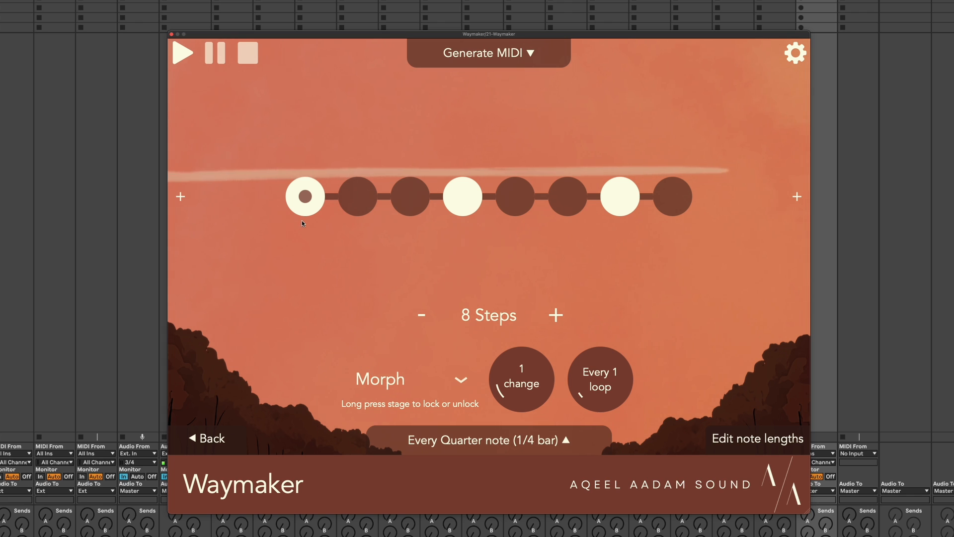
Toggle the second and fifth beat steps on and back off.
{"action": "left_click", "coordinate": [363, 198]}
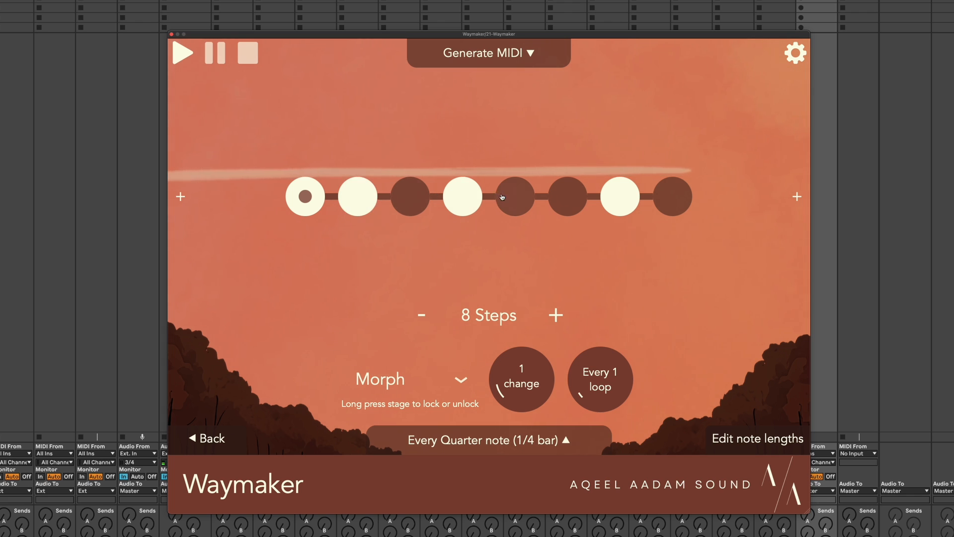
{"action": "left_click", "coordinate": [502, 197]}
{"action": "left_click", "coordinate": [366, 201]}
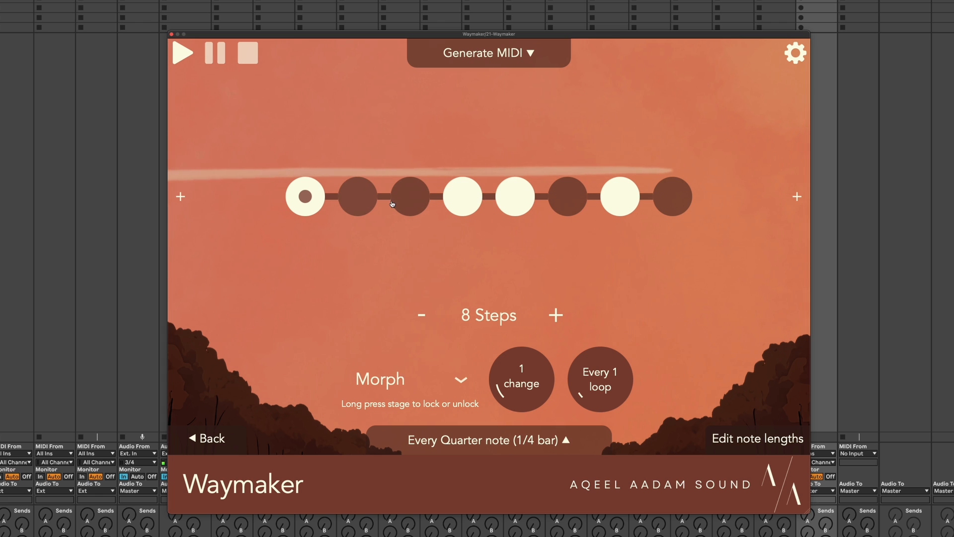
{"action": "left_click", "coordinate": [514, 201]}
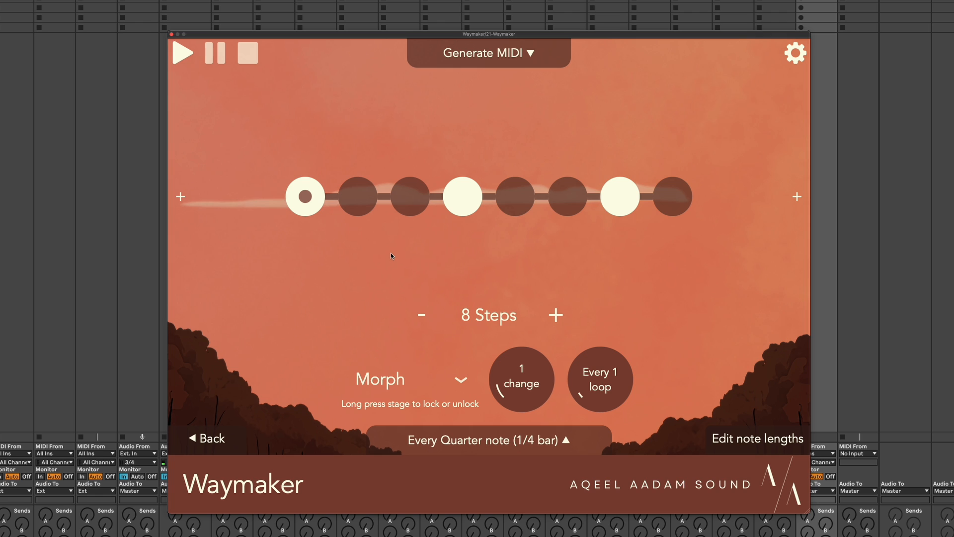
Set the Beat sequencer to advance every sixteenth note (1/16 bar).
{"action": "left_click", "coordinate": [527, 447]}
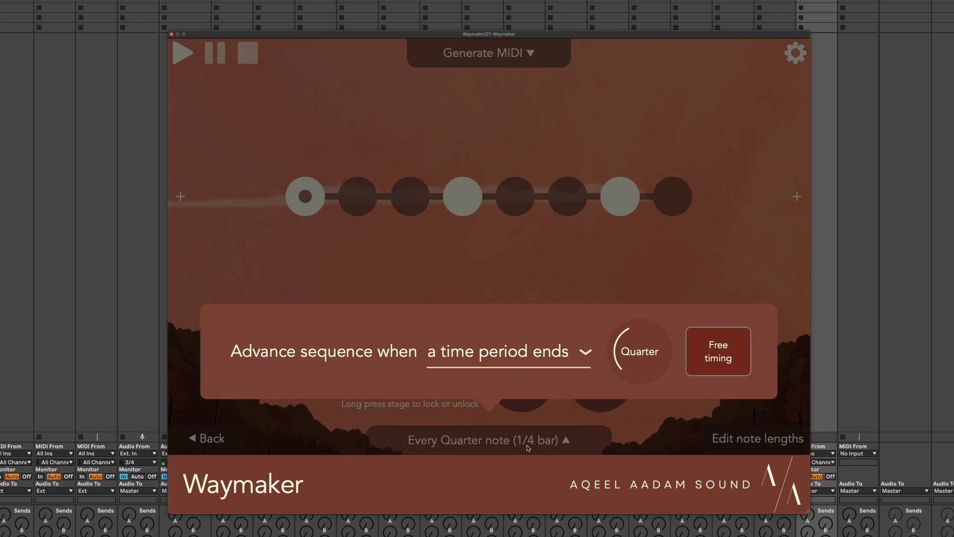
{"action": "left_click_drag", "start_coordinate": [637, 360], "coordinate": [633, 406]}
{"action": "left_click", "coordinate": [643, 305]}
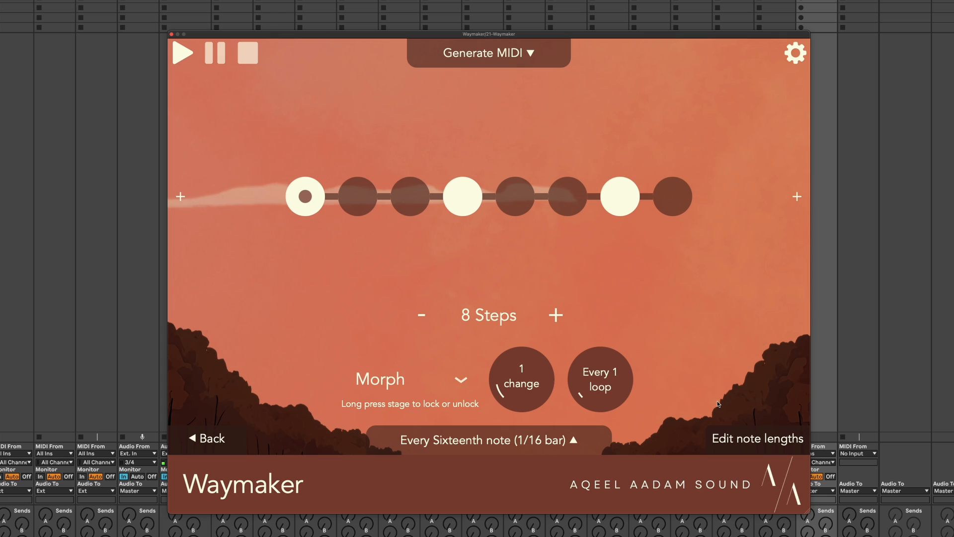
Route the neighbouring track's MIDI input from 21-Waymaker with Waymaker as the source, and shift the plugin window slightly.
{"action": "left_click", "coordinate": [867, 454]}
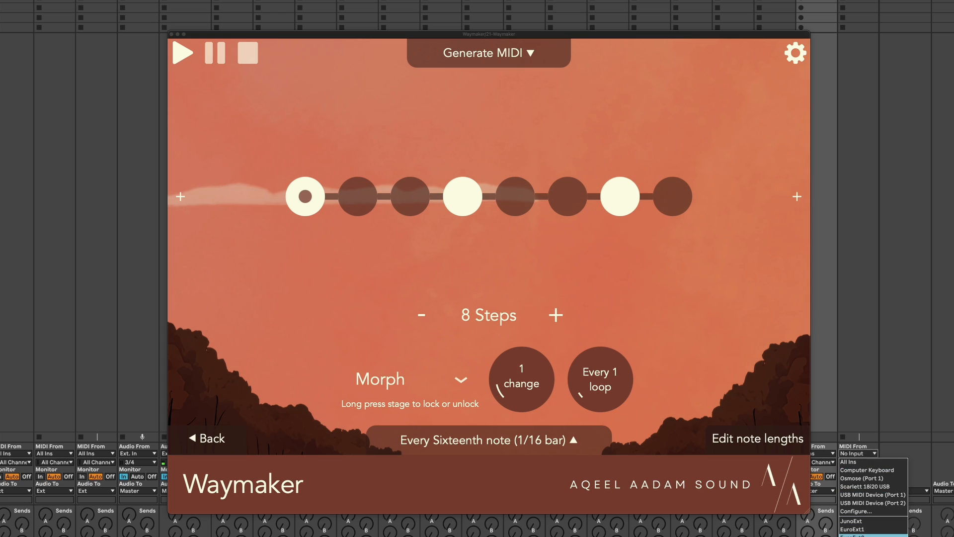
{"action": "left_click", "coordinate": [866, 536]}
{"action": "left_click", "coordinate": [868, 463]}
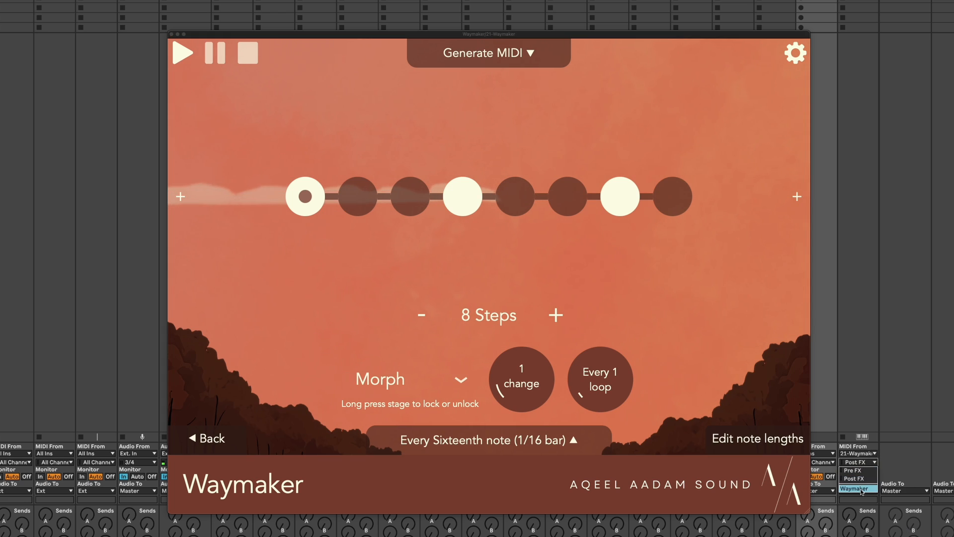
{"action": "left_click", "coordinate": [855, 488]}
{"action": "left_click_drag", "start_coordinate": [342, 38], "coordinate": [333, 31]}
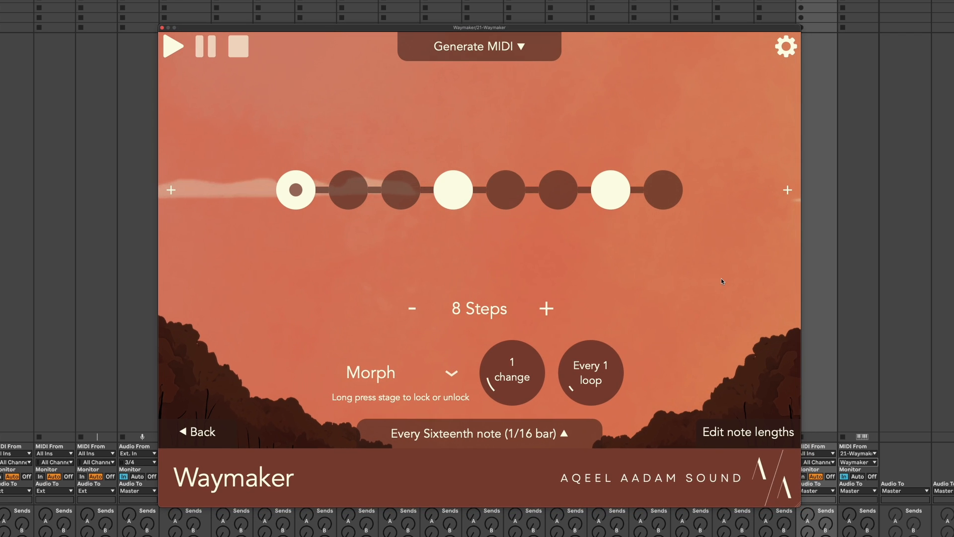
Play and pause the morphing rhythm twice to hear how it changes.
{"action": "key", "text": "space"}
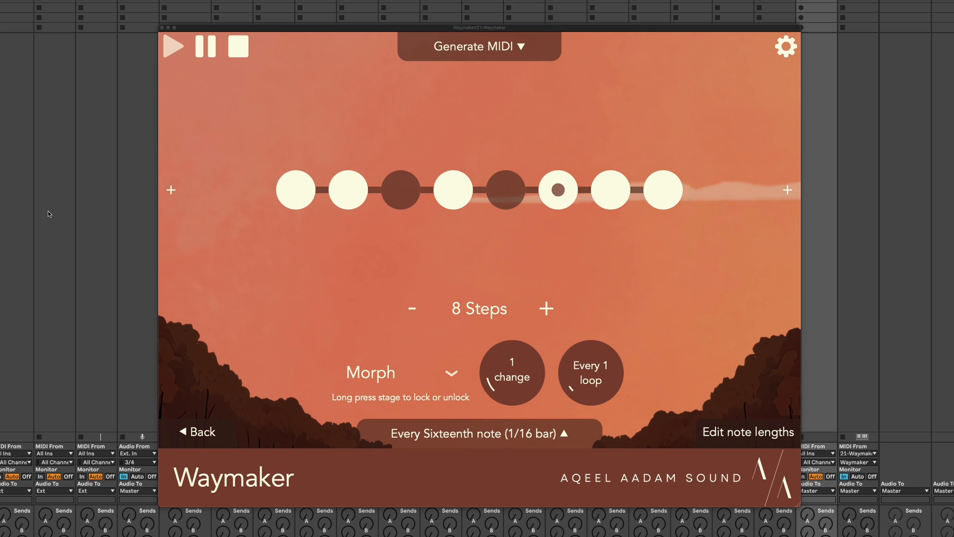
{"action": "key", "text": "space"}
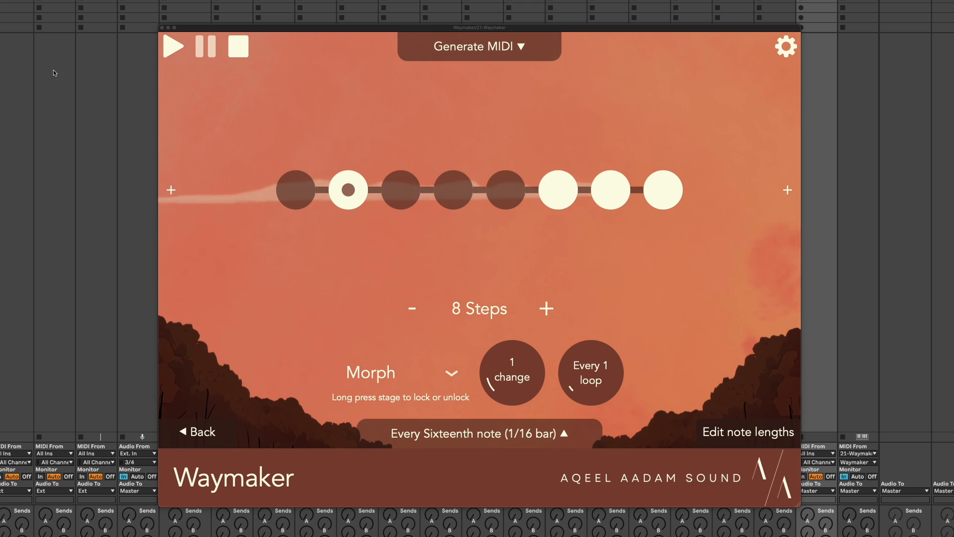
{"action": "key", "text": "space"}
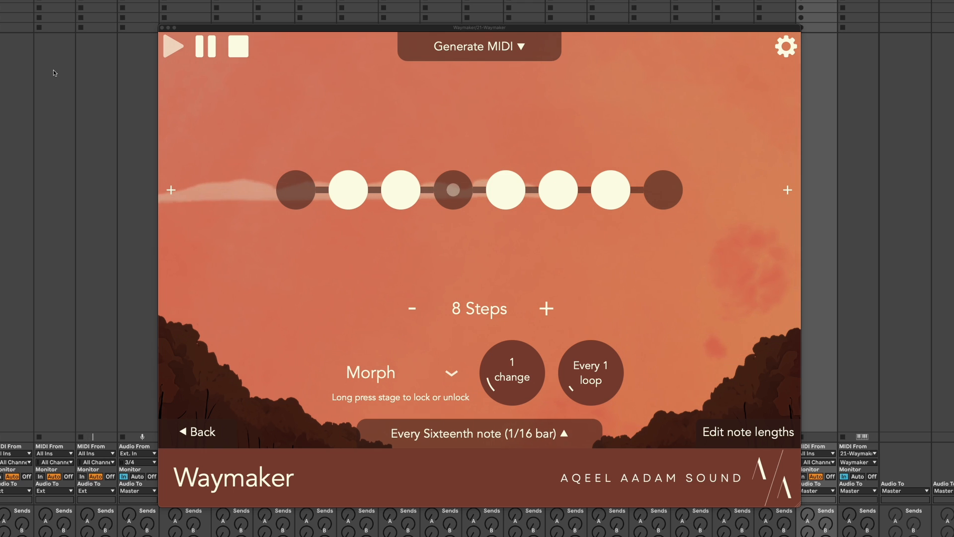
{"action": "key", "text": "space"}
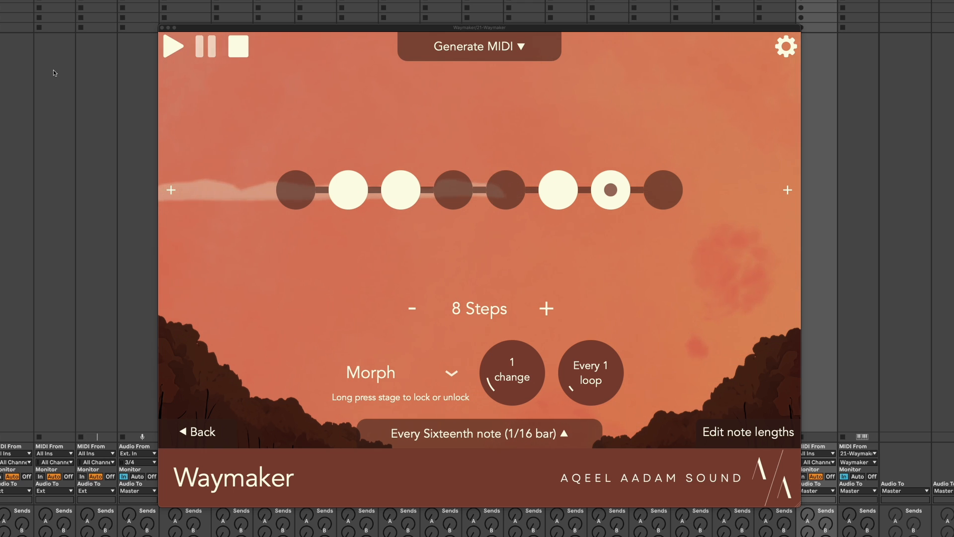
Activate beat steps 1 and 4, silence steps 2 and 3, lock steps 1, 2, 4 and 8, and audition the rhythm.
{"action": "mouse_move", "coordinate": [174, 129]}
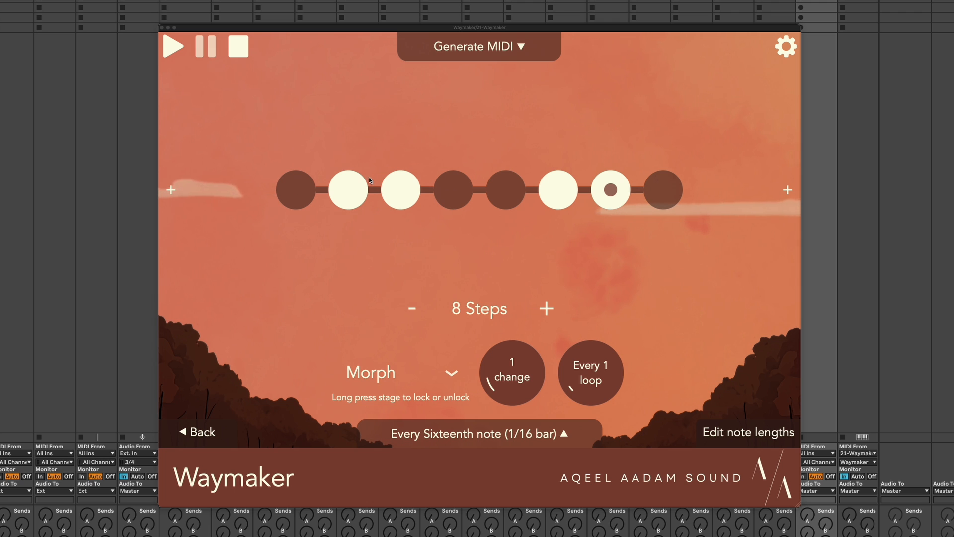
{"action": "left_click", "coordinate": [352, 188]}
{"action": "left_click", "coordinate": [399, 188]}
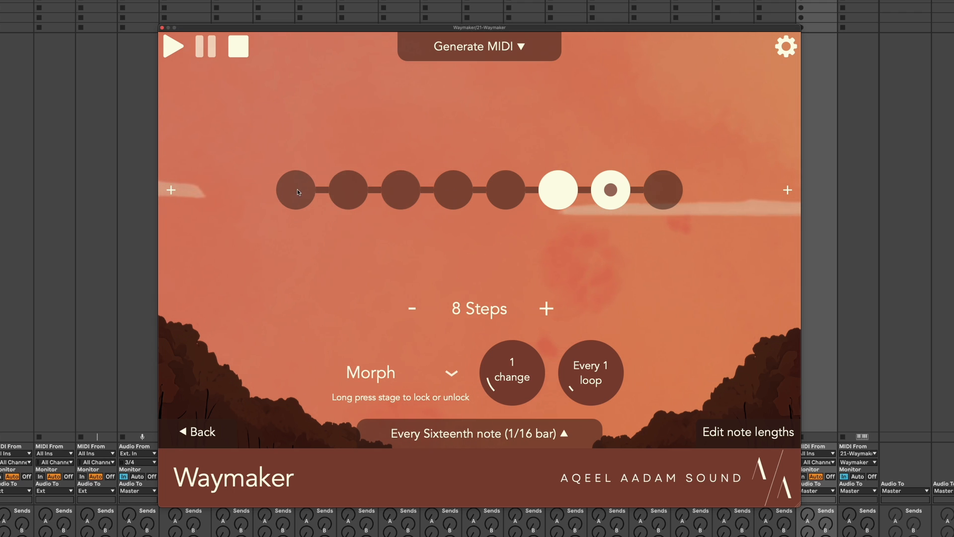
{"action": "left_click", "coordinate": [441, 190]}
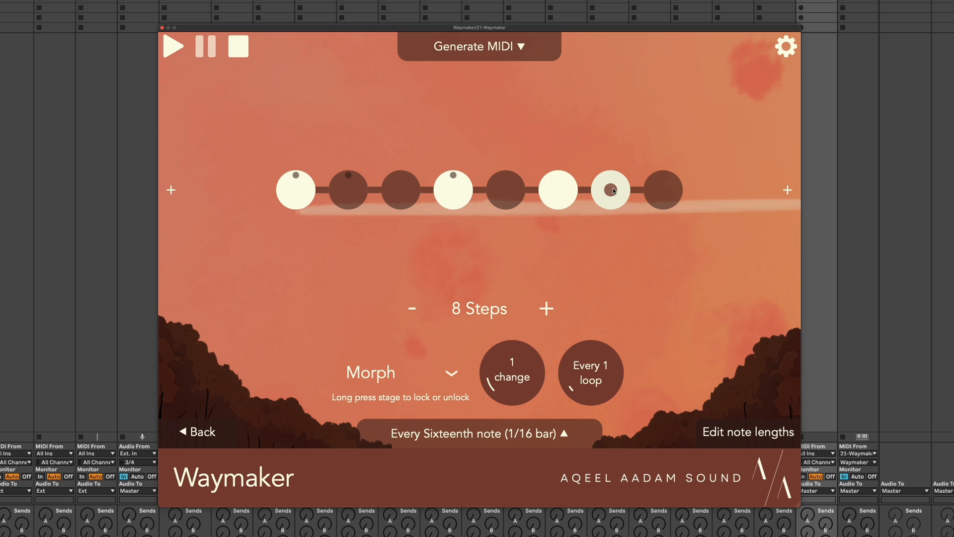
{"action": "left_click", "coordinate": [674, 194]}
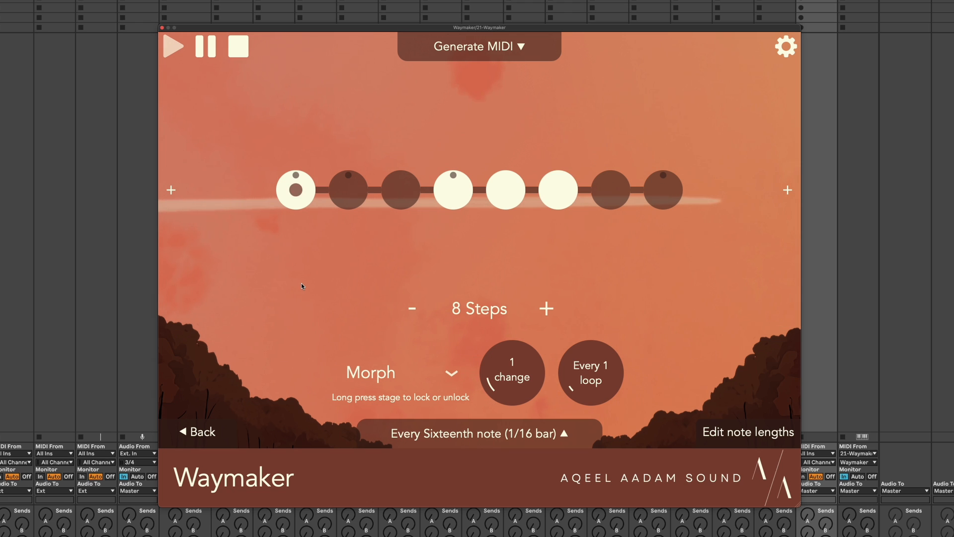
{"action": "key", "text": "space"}
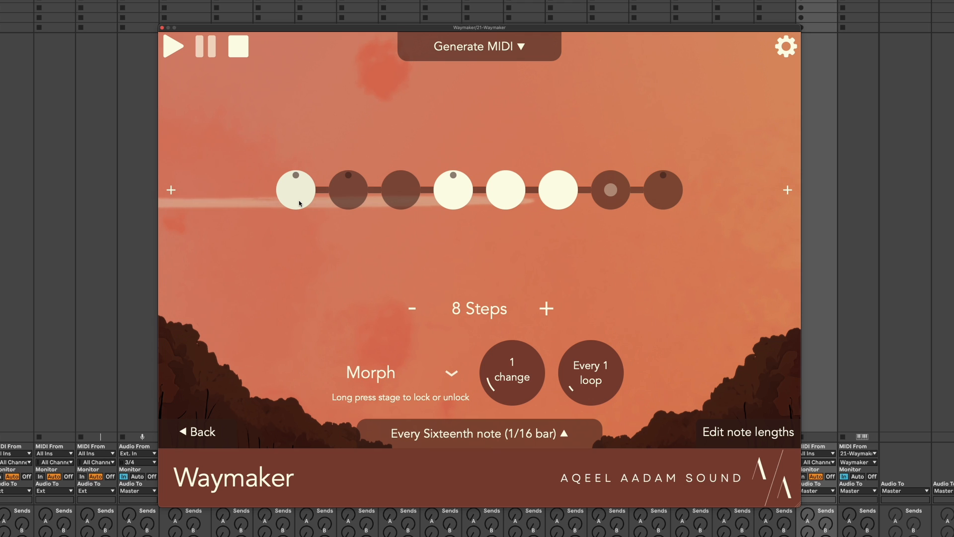
Raise the velocity of step 1 to 128% and step 4 similarly, and lower steps 3, 5, 6 and 7, with step 7 at 60%.
{"action": "left_click", "coordinate": [748, 433]}
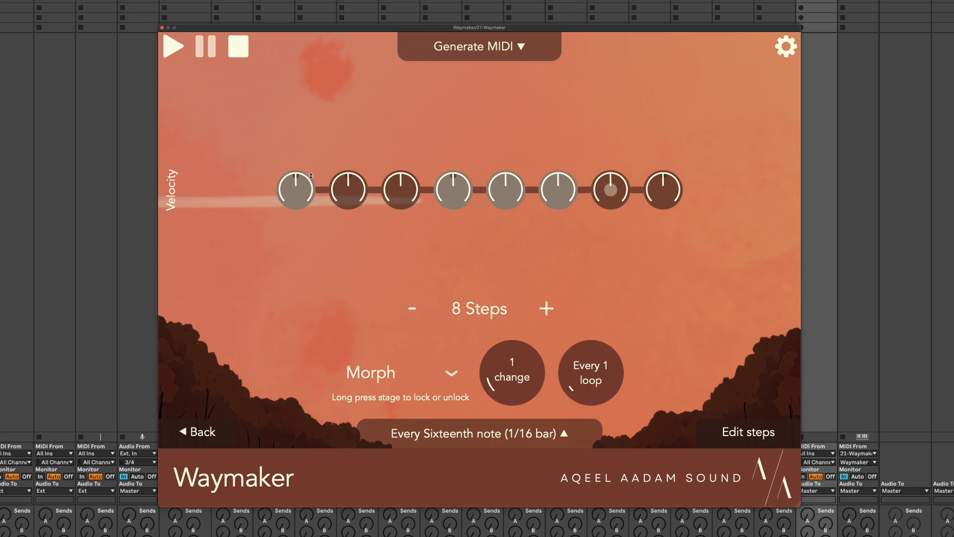
{"action": "left_click_drag", "start_coordinate": [311, 176], "coordinate": [304, 180]}
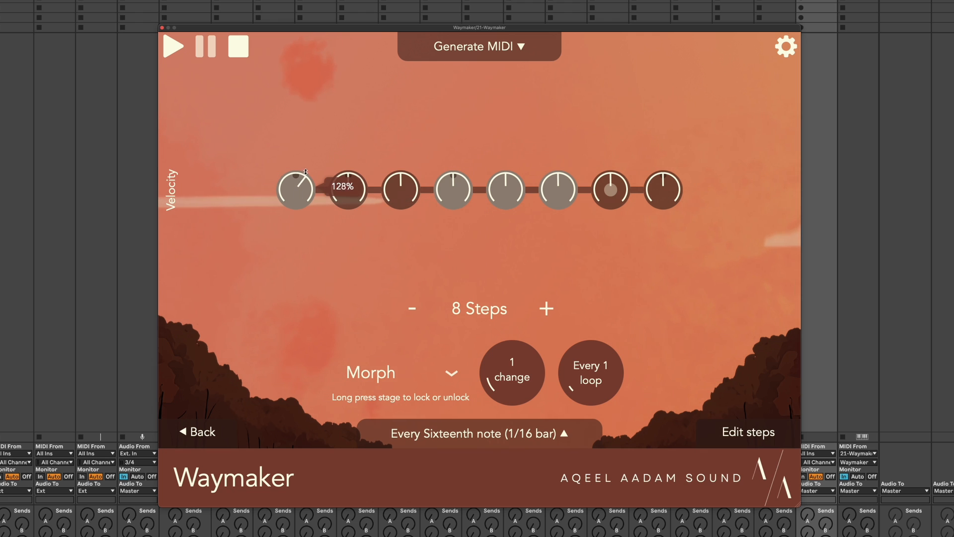
{"action": "left_click_drag", "start_coordinate": [461, 202], "coordinate": [470, 176]}
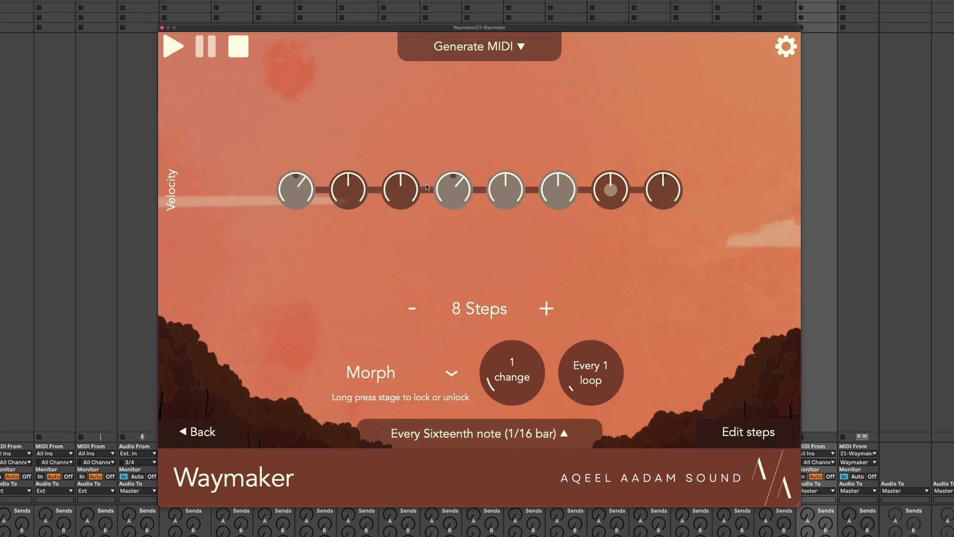
{"action": "left_click_drag", "start_coordinate": [408, 181], "coordinate": [407, 219]}
{"action": "left_click_drag", "start_coordinate": [513, 198], "coordinate": [514, 226]}
{"action": "left_click_drag", "start_coordinate": [560, 191], "coordinate": [560, 231]}
{"action": "left_click_drag", "start_coordinate": [606, 193], "coordinate": [620, 209]}
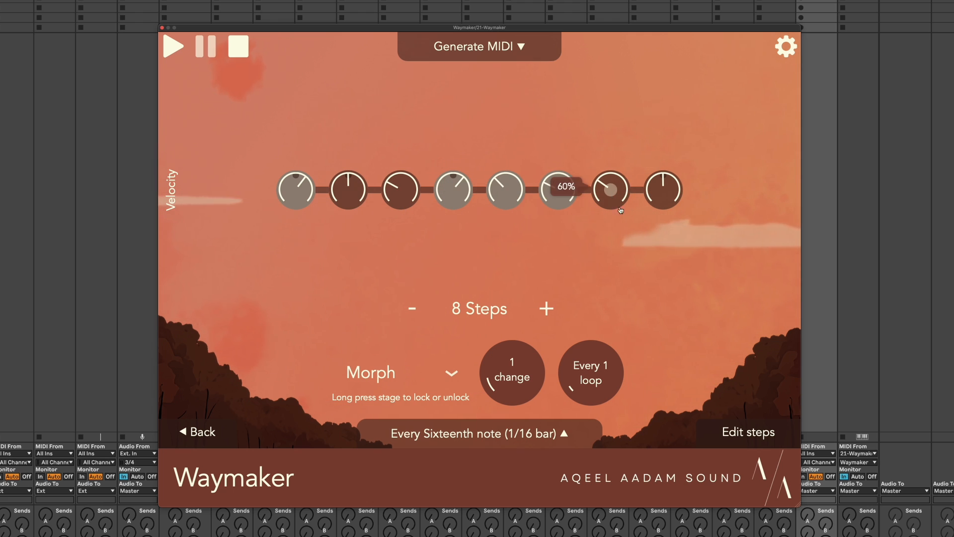
Return to the beat step view, then play and pause the rhythm to hear the velocity accents.
{"action": "left_click", "coordinate": [751, 436]}
{"action": "key", "text": "space"}
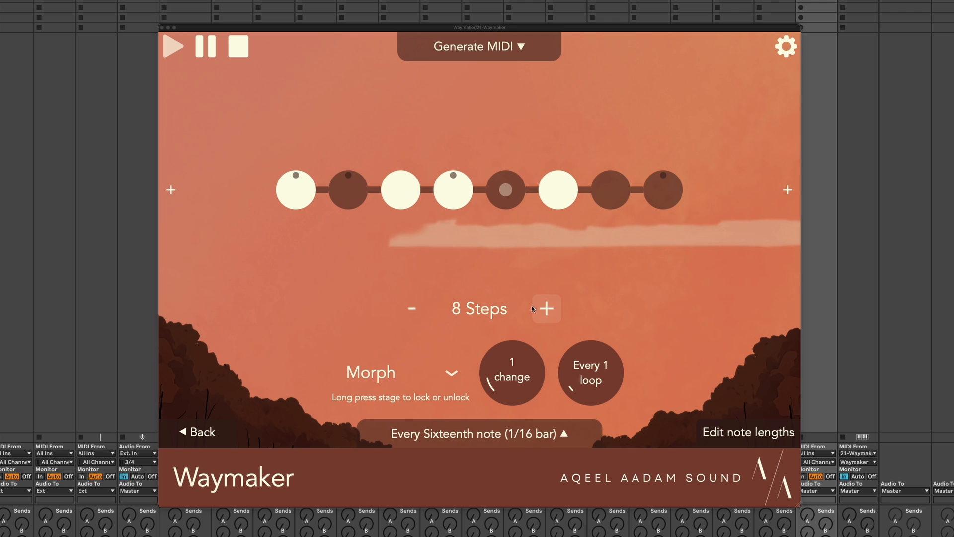
{"action": "key", "text": "space"}
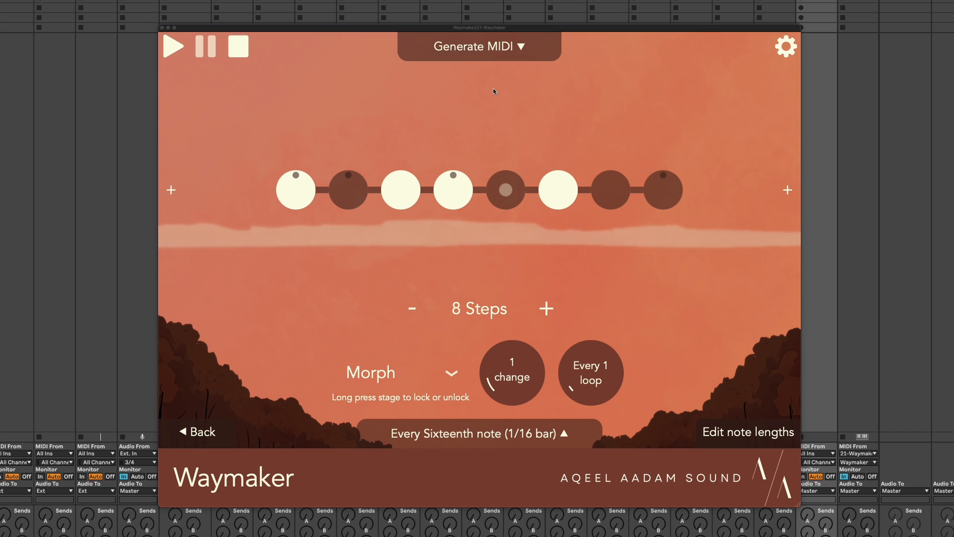
Switch the Beat sequencer to Rearrange with the Mask notes mode.
{"action": "left_click", "coordinate": [493, 50]}
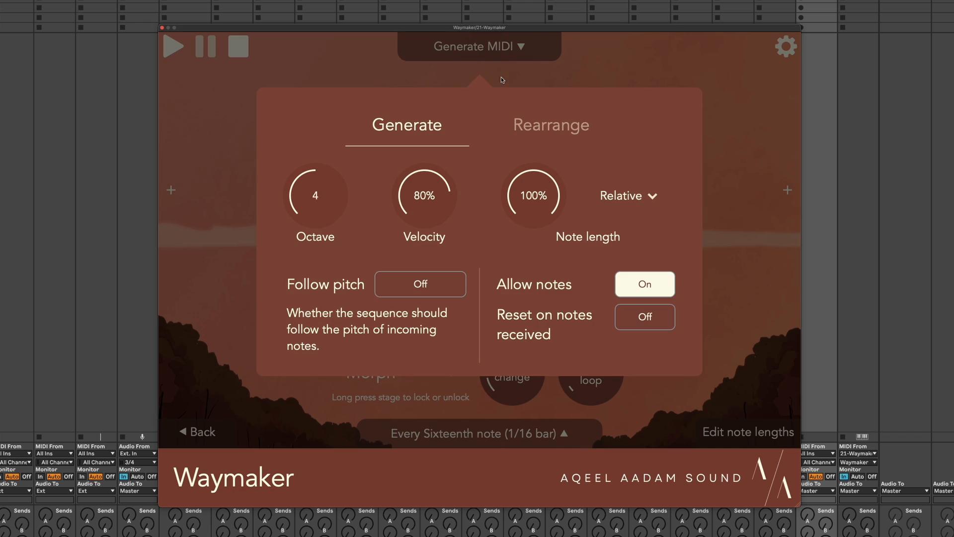
{"action": "left_click", "coordinate": [515, 129]}
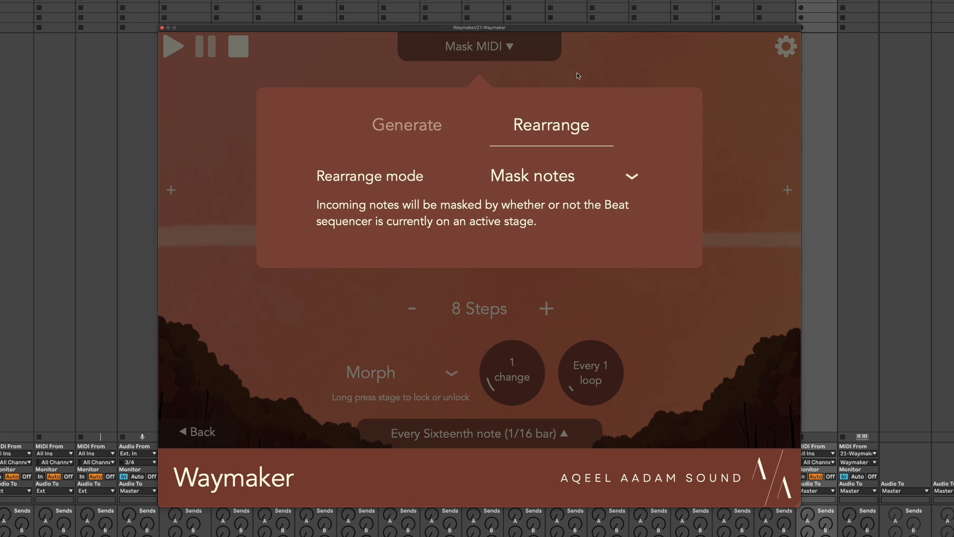
{"action": "left_click", "coordinate": [601, 61]}
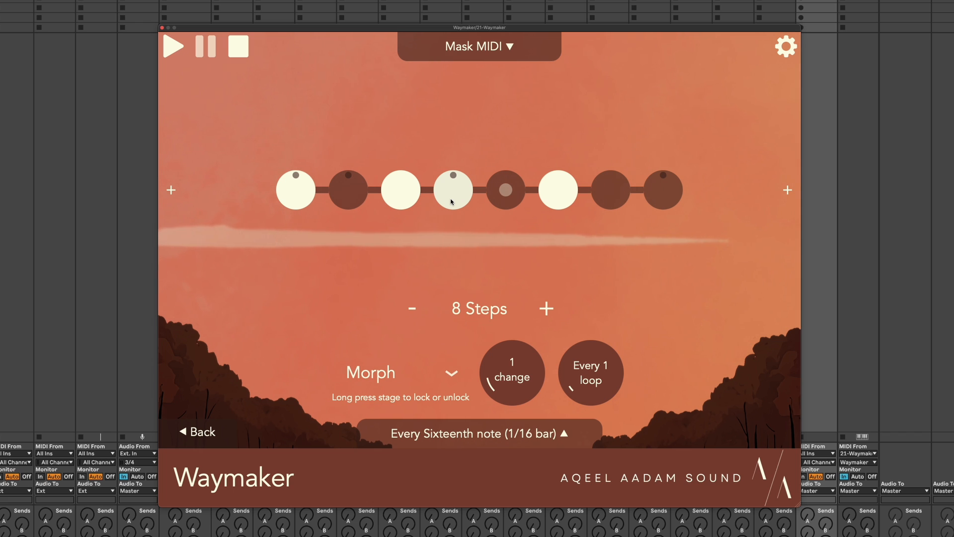
Add a Sum sequencer ahead of the Beat sequencer and set it to generate MIDI.
{"action": "left_click", "coordinate": [171, 189]}
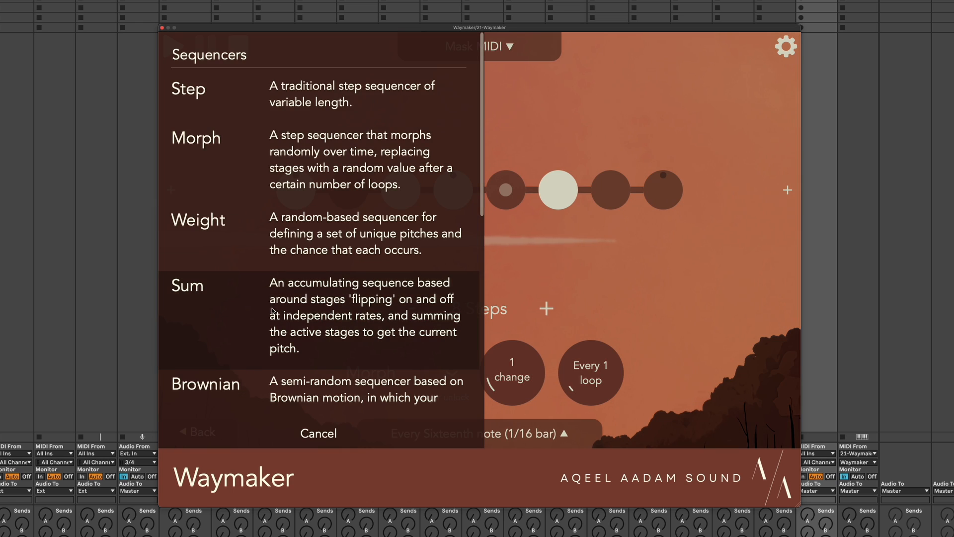
{"action": "left_click", "coordinate": [273, 312]}
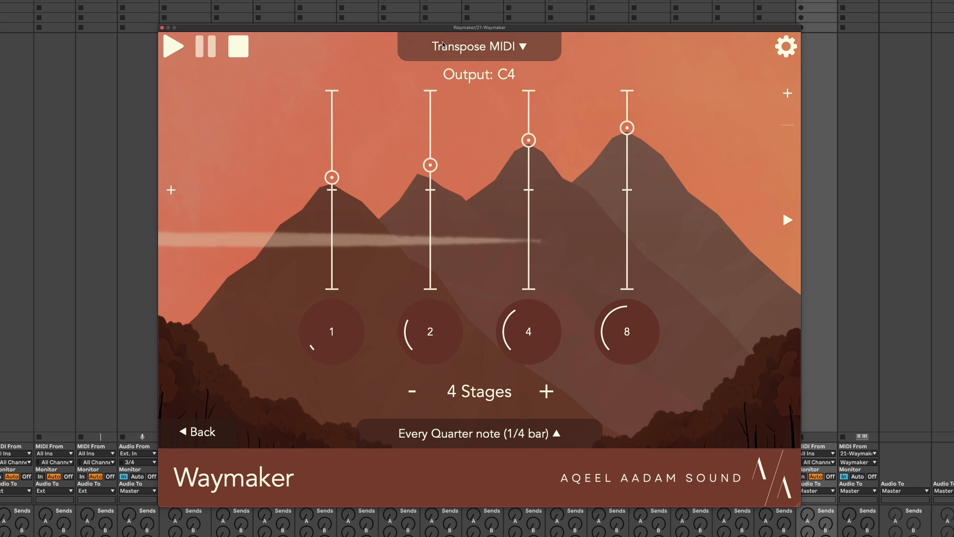
{"action": "left_click", "coordinate": [477, 46]}
{"action": "left_click", "coordinate": [410, 128]}
{"action": "left_click", "coordinate": [360, 52]}
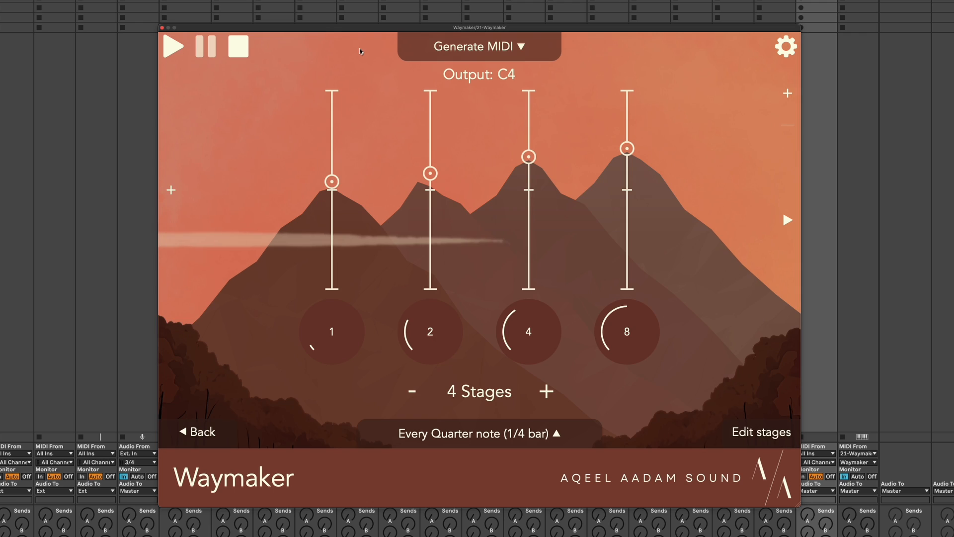
Set the Sum sequencer to advance every sixteenth note (1/16 bar).
{"action": "left_click", "coordinate": [484, 438]}
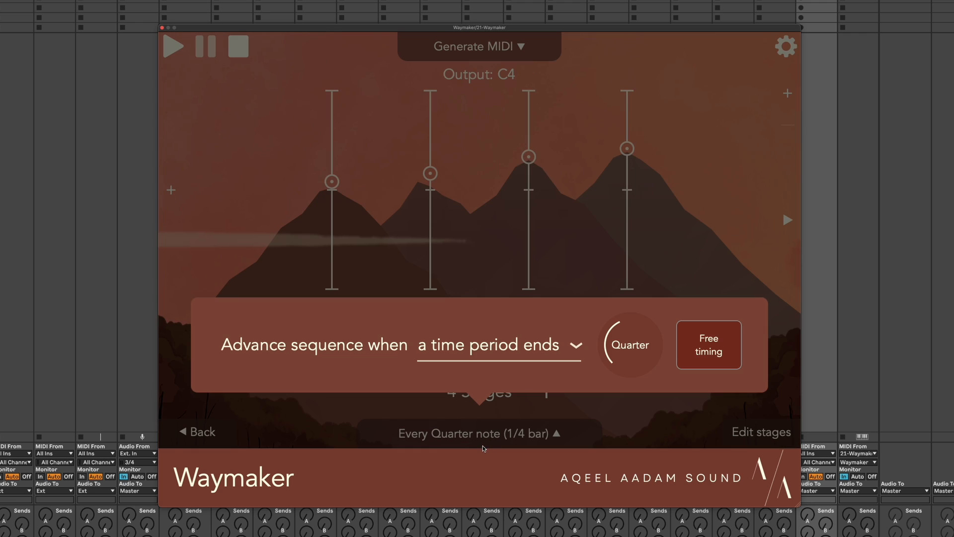
{"action": "left_click_drag", "start_coordinate": [644, 342], "coordinate": [631, 376]}
{"action": "left_click", "coordinate": [712, 273]}
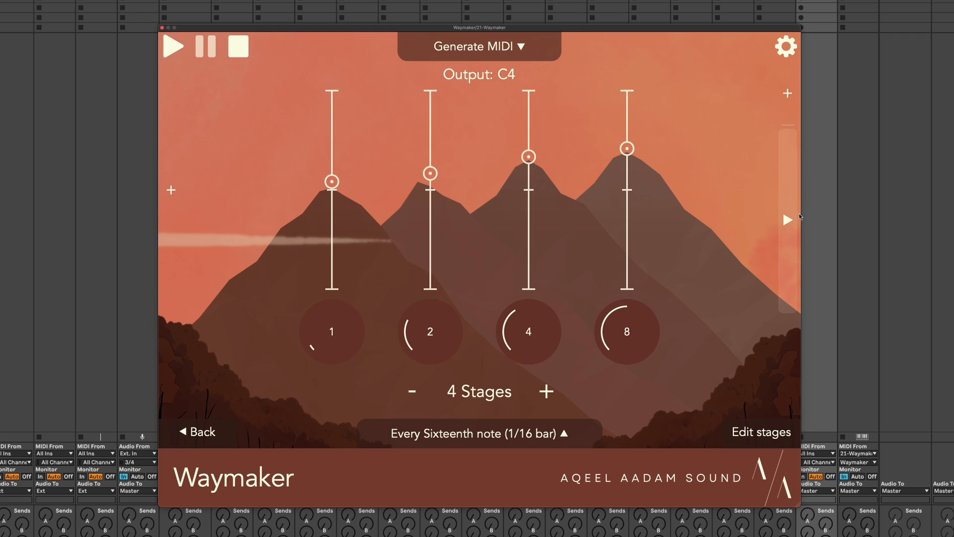
Switch the Beat sequencer's rhythm to Custom and activate all eight steps.
{"action": "left_click", "coordinate": [788, 219]}
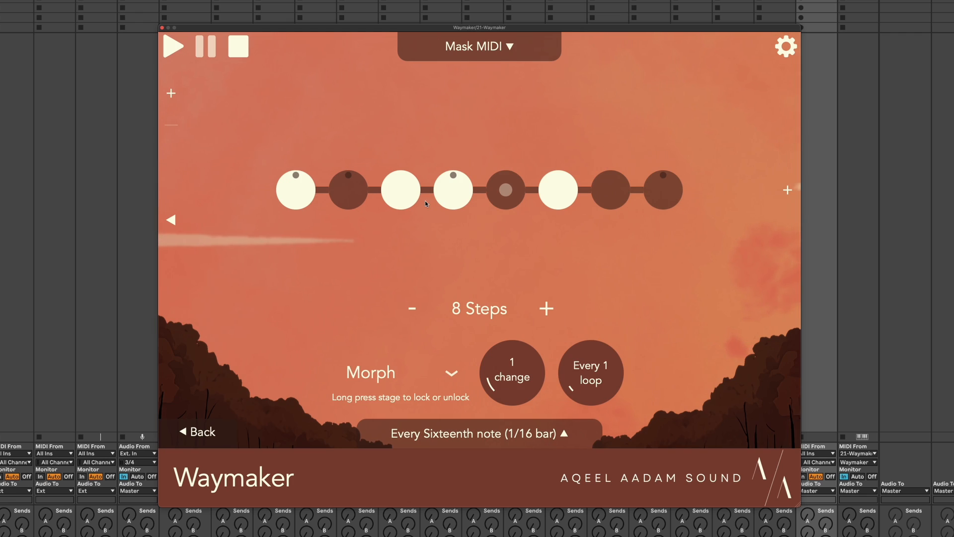
{"action": "left_click", "coordinate": [419, 365]}
{"action": "left_click", "coordinate": [414, 323]}
{"action": "left_click", "coordinate": [354, 192]}
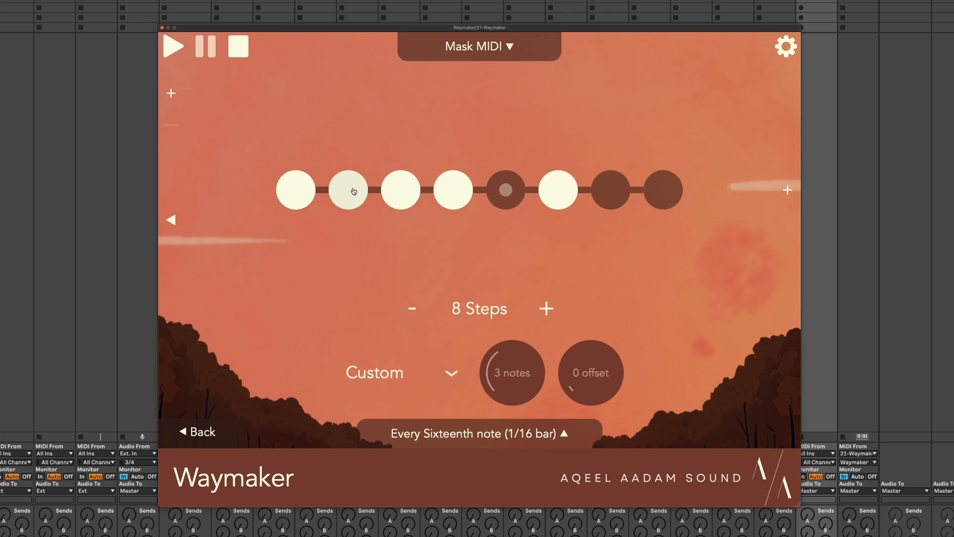
{"action": "left_click", "coordinate": [505, 189]}
{"action": "left_click", "coordinate": [611, 190]}
{"action": "left_click", "coordinate": [654, 199]}
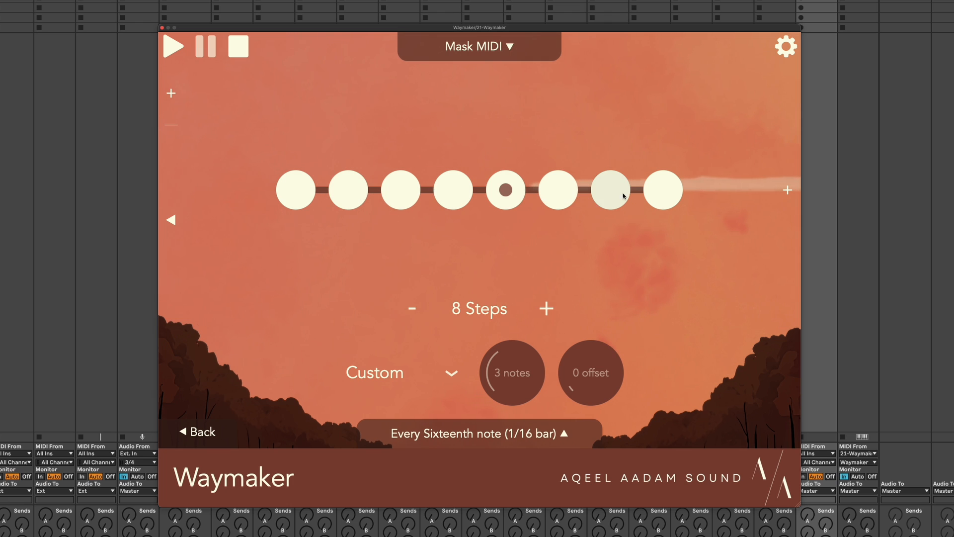
Listen to the unmasked Sum sequence, then set the Sum sequencer to advance every eighth note (1/8 bar).
{"action": "left_click", "coordinate": [171, 220]}
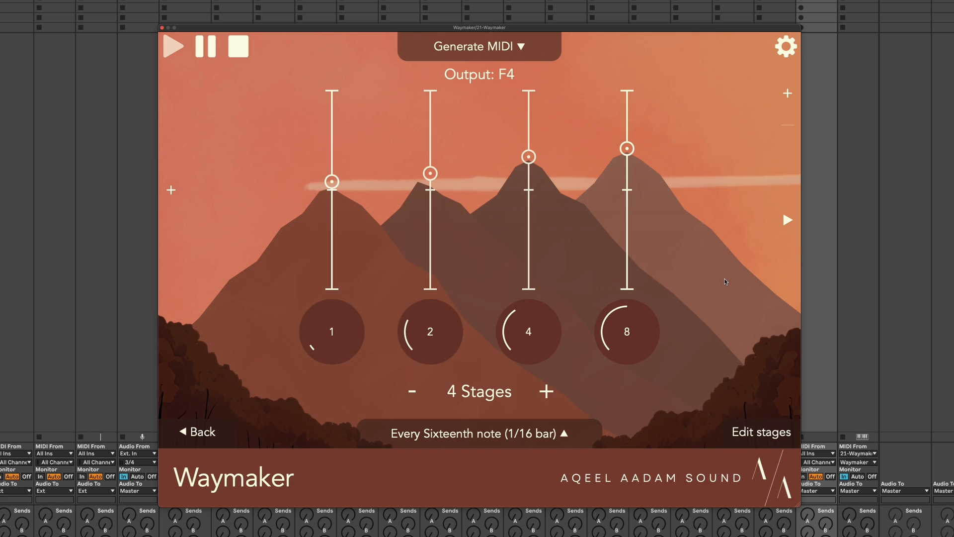
{"action": "key", "text": "space"}
{"action": "left_click", "coordinate": [466, 434]}
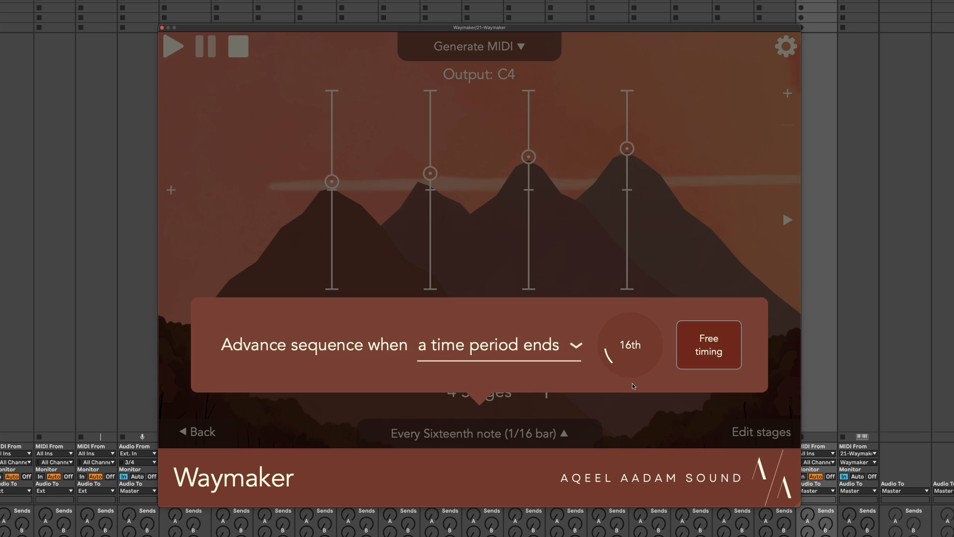
{"action": "left_click_drag", "start_coordinate": [636, 344], "coordinate": [638, 330]}
{"action": "left_click", "coordinate": [682, 270]}
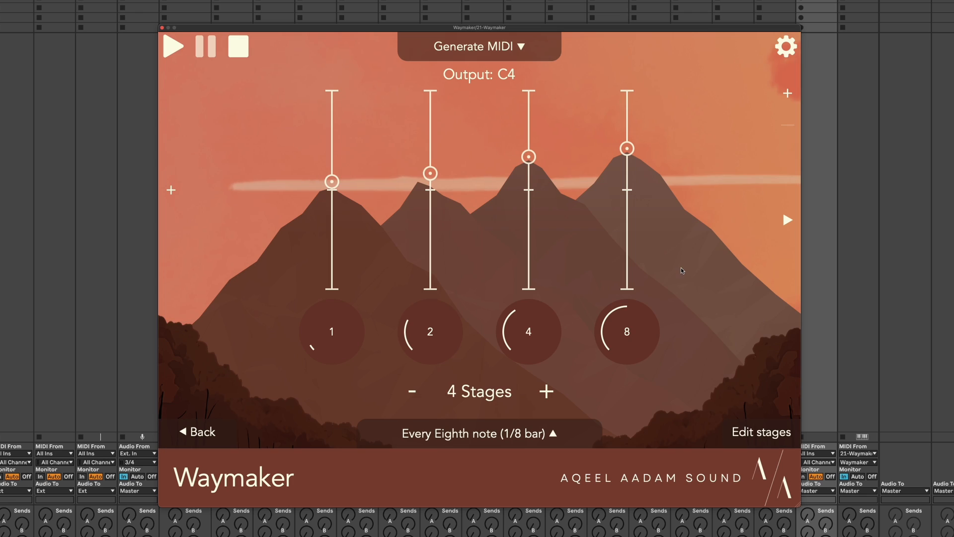
Set the Beat sequencer to advance every eighth note (1/8 bar) and return to the Sum sequencer view.
{"action": "left_click", "coordinate": [787, 219]}
{"action": "left_click", "coordinate": [542, 433]}
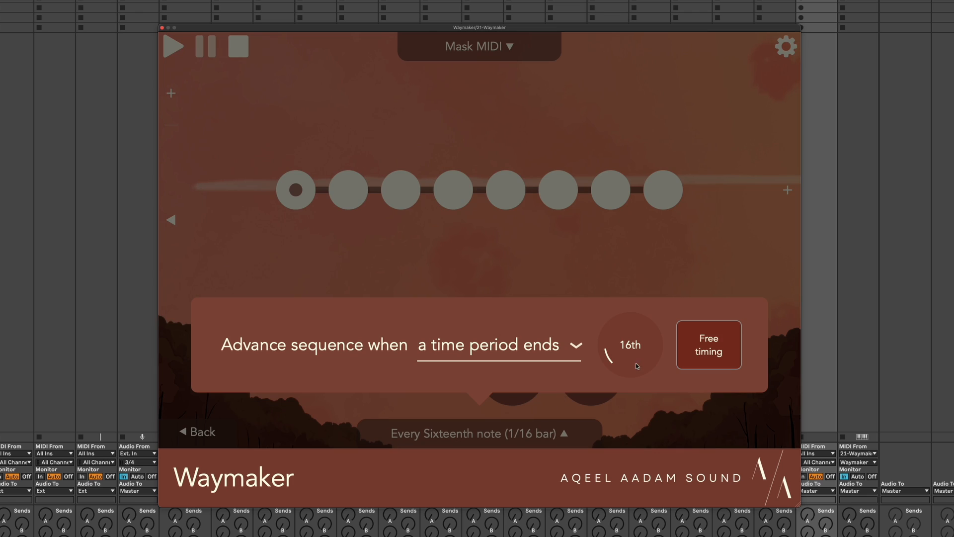
{"action": "left_click_drag", "start_coordinate": [637, 366], "coordinate": [639, 336]}
{"action": "left_click", "coordinate": [603, 274]}
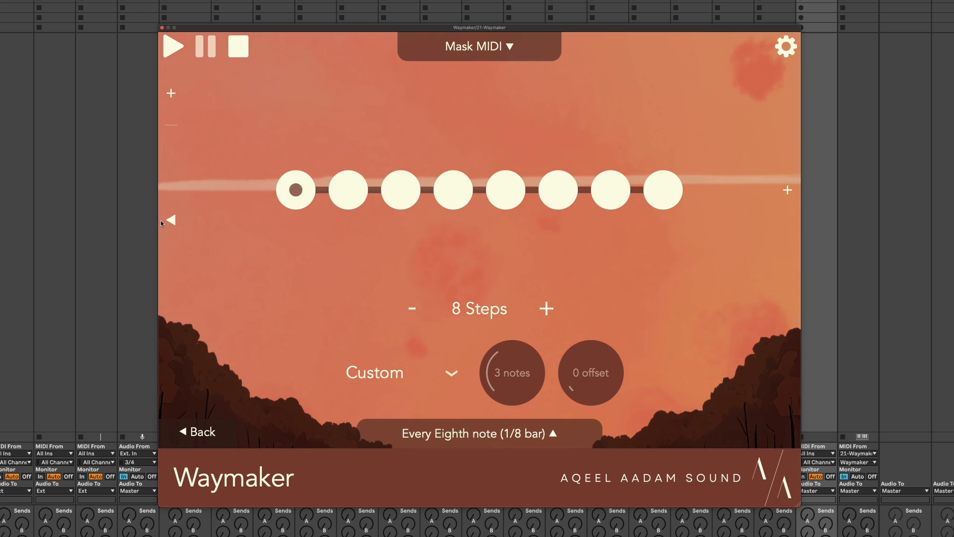
{"action": "left_click", "coordinate": [168, 220]}
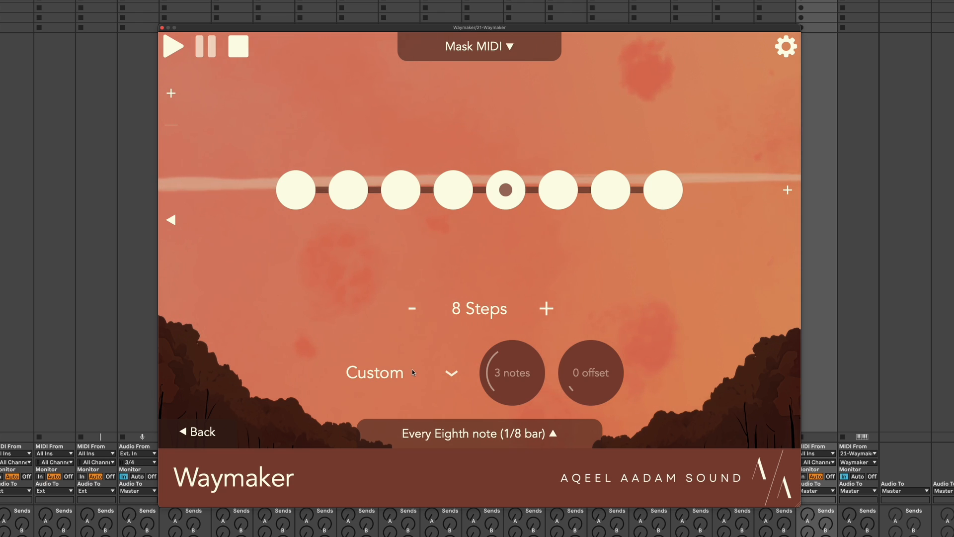
Turn off steps 2, 5 and 6 of the Beat rhythm, then play and pause the masked sequence while checking both sequencers.
{"action": "left_click", "coordinate": [349, 193]}
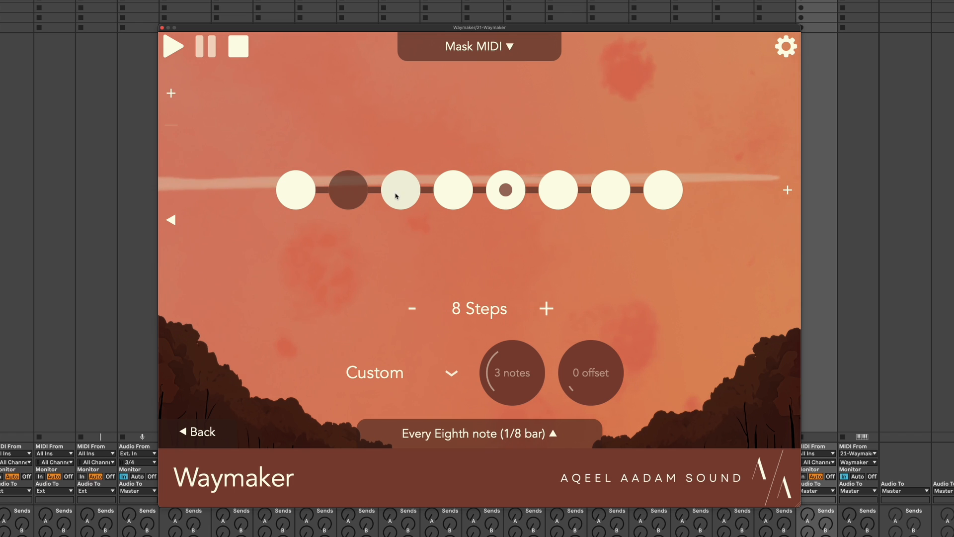
{"action": "left_click", "coordinate": [504, 191]}
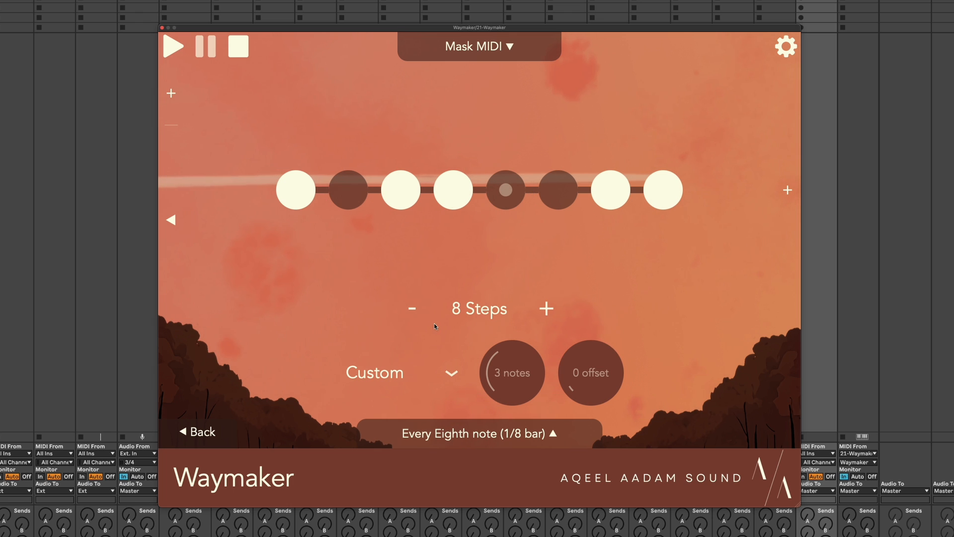
{"action": "key", "text": "space"}
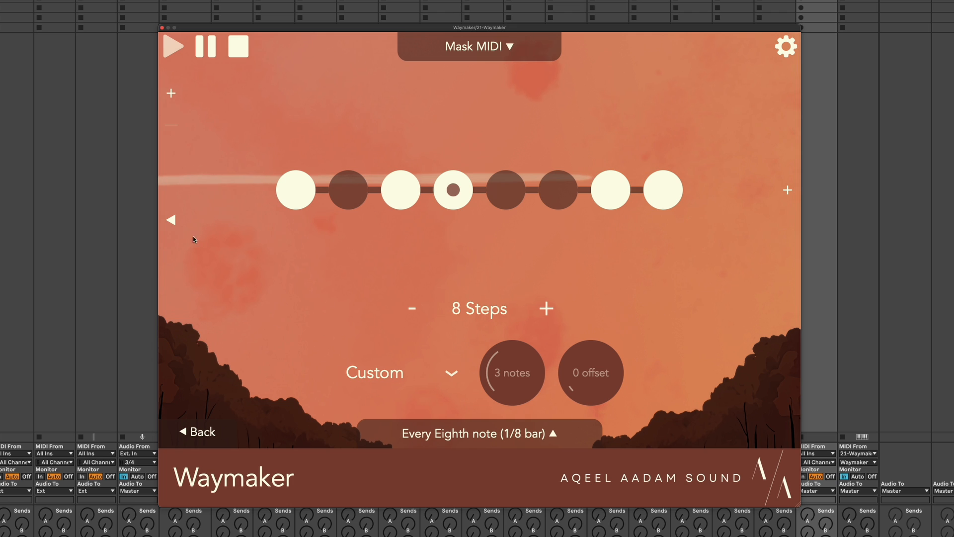
{"action": "left_click", "coordinate": [173, 231]}
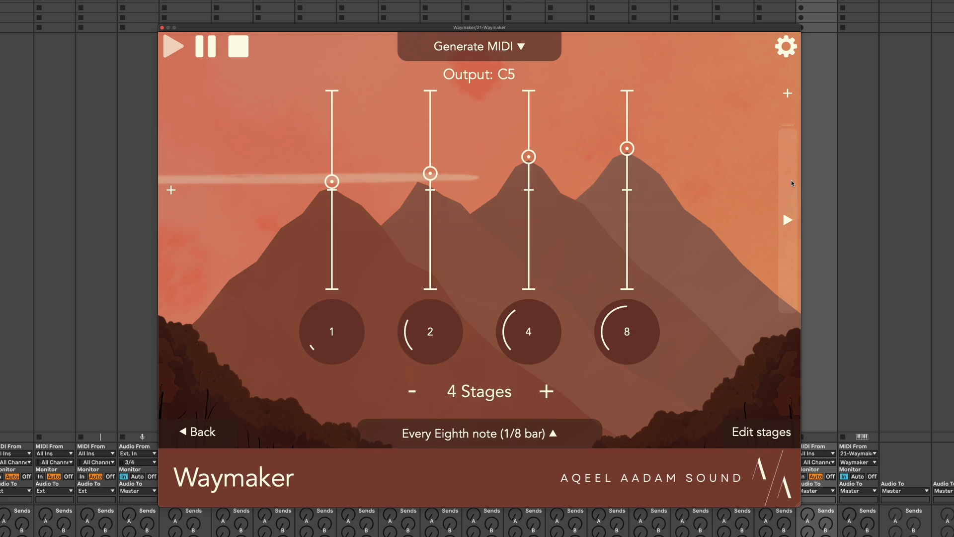
{"action": "left_click", "coordinate": [787, 219]}
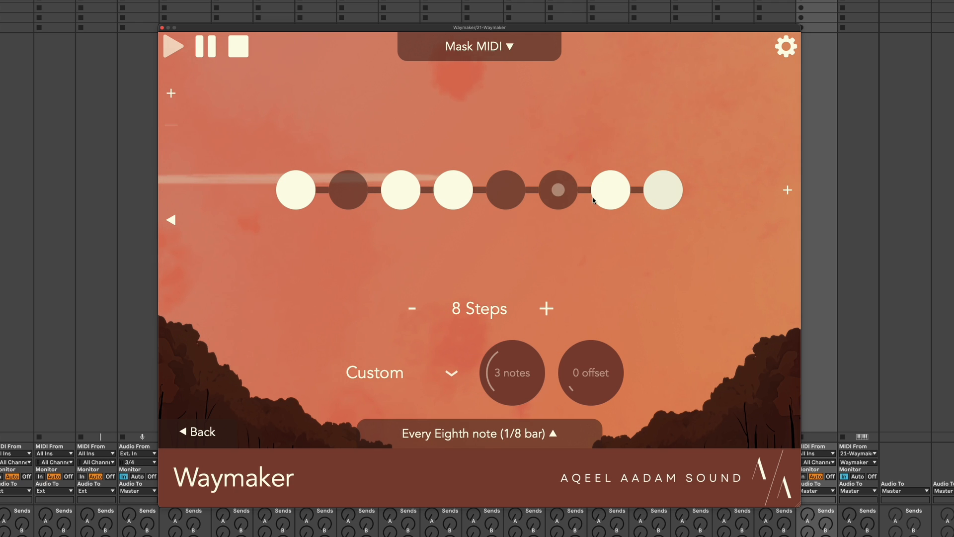
{"action": "key", "text": "space"}
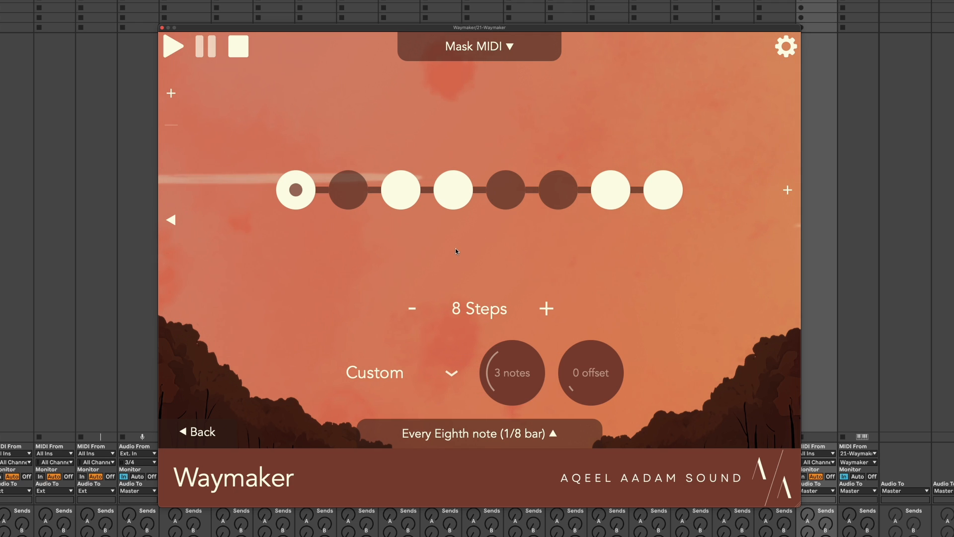
Switch the Beat rhythm to Morph and adjust the step locks so only steps 1, 3 and 4 are locked.
{"action": "left_click", "coordinate": [420, 367]}
{"action": "left_click", "coordinate": [405, 271]}
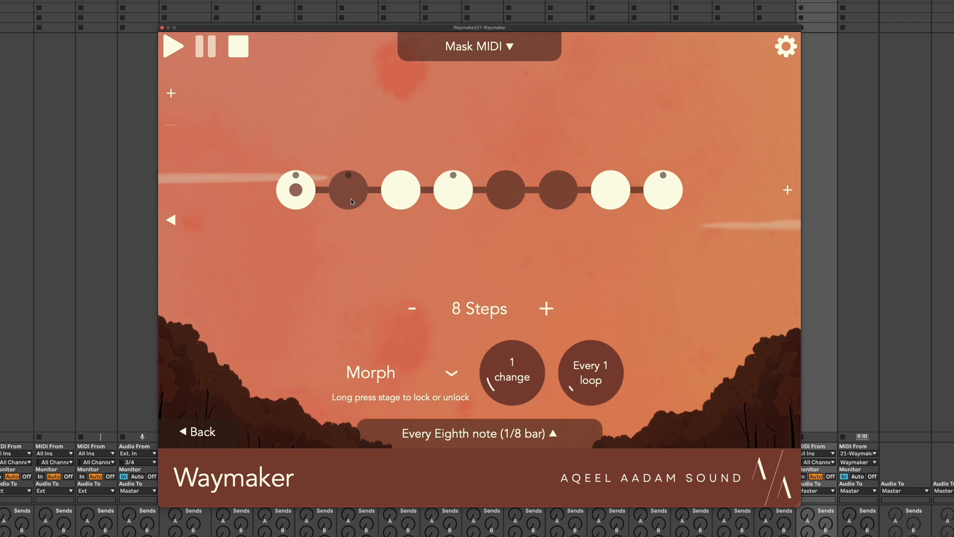
{"action": "left_click", "coordinate": [397, 193]}
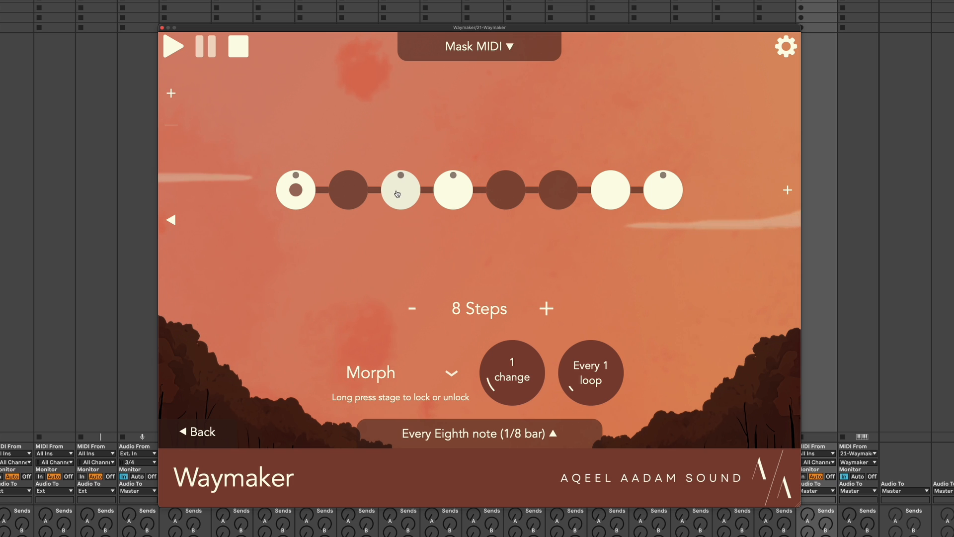
{"action": "left_click", "coordinate": [668, 199]}
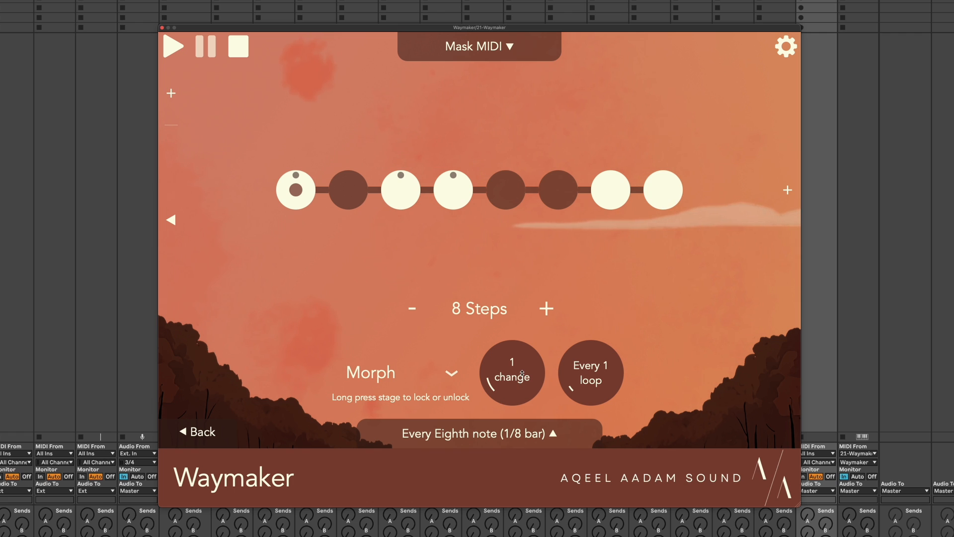
Set the Morph amount to 2 changes, then play and pause the sequence while checking both the Sum and Beat sequencers.
{"action": "left_click_drag", "start_coordinate": [521, 373], "coordinate": [522, 370]}
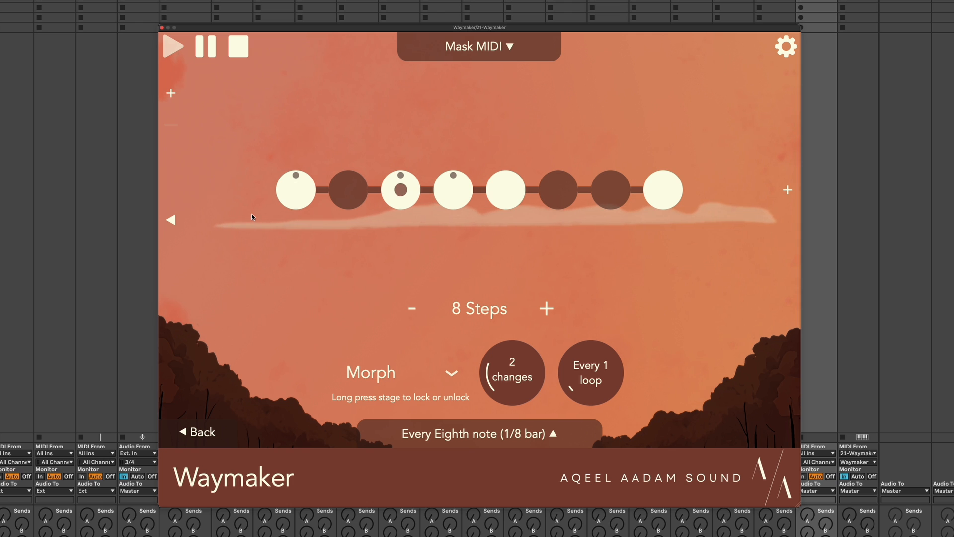
{"action": "left_click", "coordinate": [170, 222]}
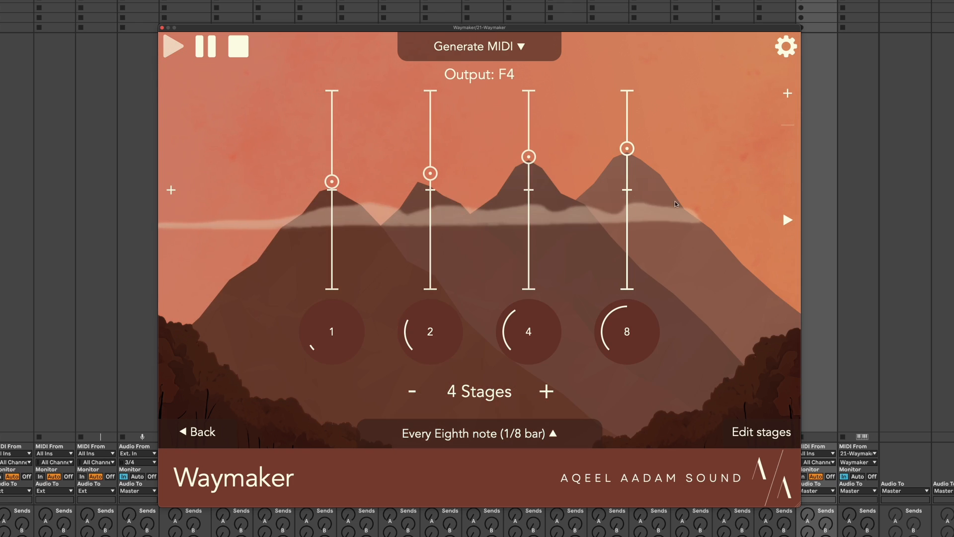
{"action": "left_click", "coordinate": [787, 219]}
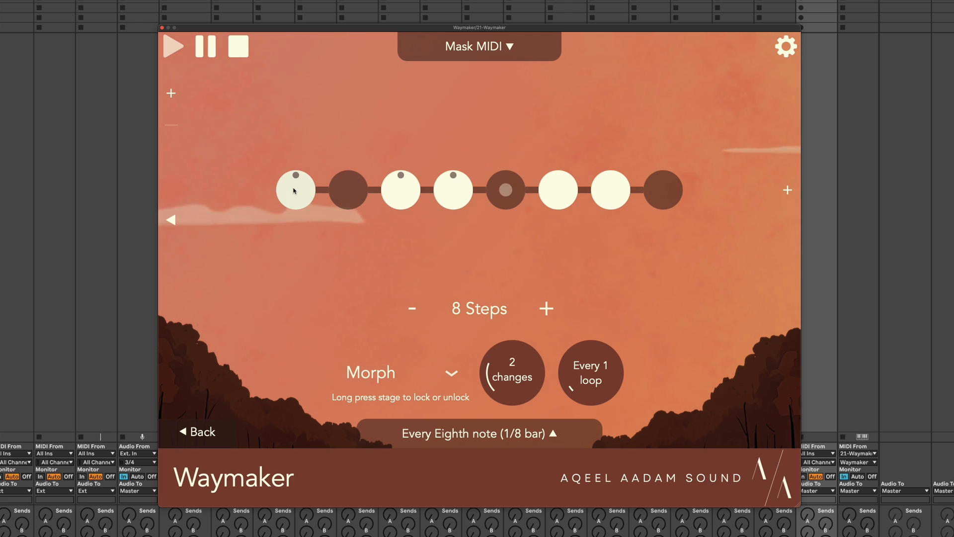
{"action": "key", "text": "space"}
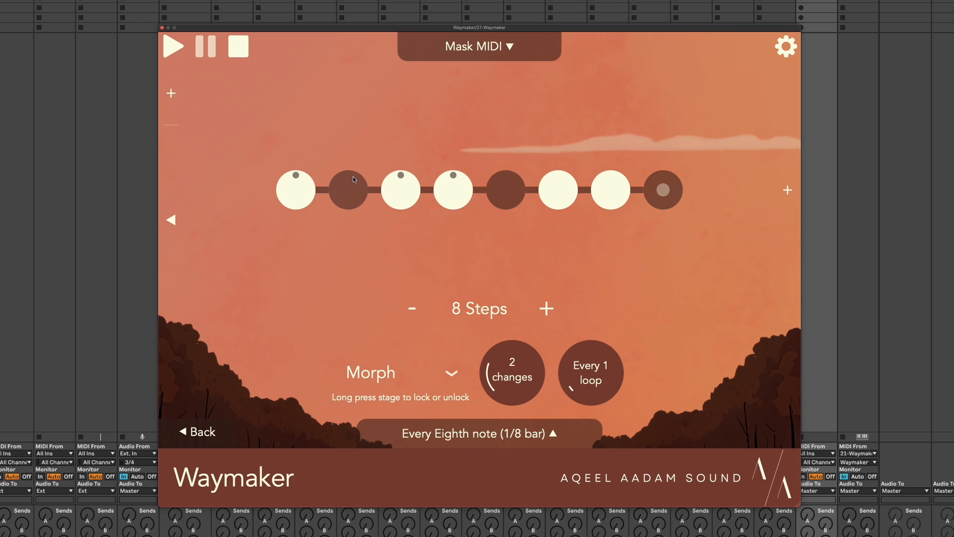
Lock Beat steps 2, 5 and 6 as active steps, then play and pause the sequence.
{"action": "left_click", "coordinate": [346, 193]}
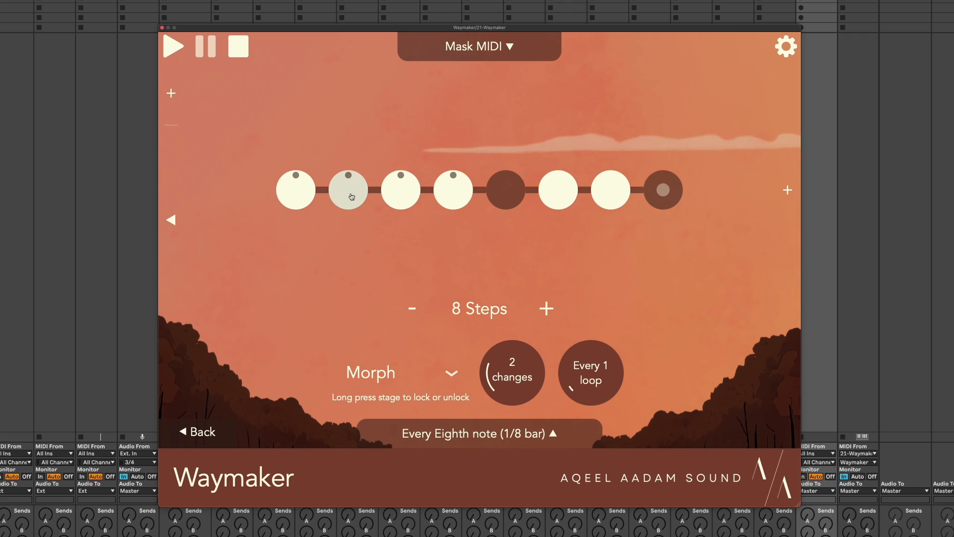
{"action": "left_click", "coordinate": [492, 187]}
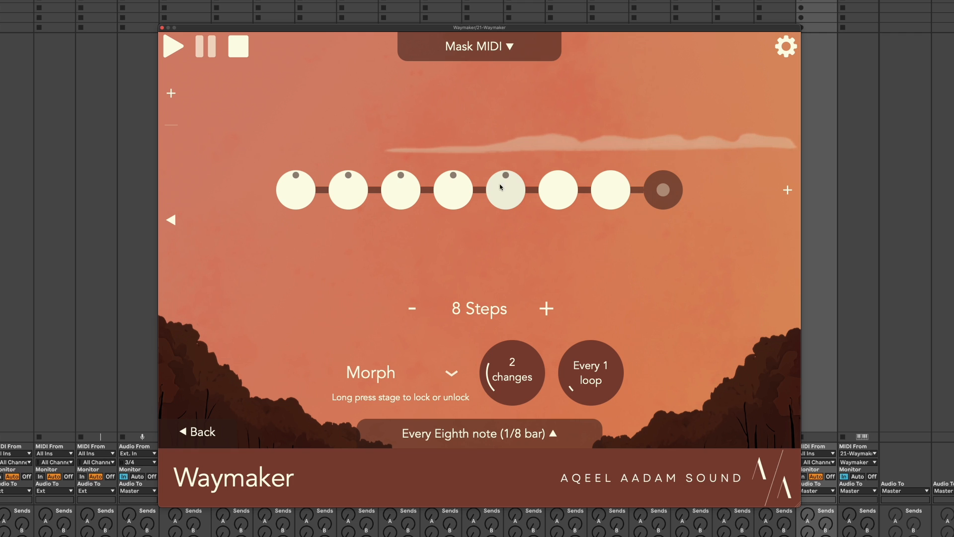
{"action": "left_click", "coordinate": [544, 187]}
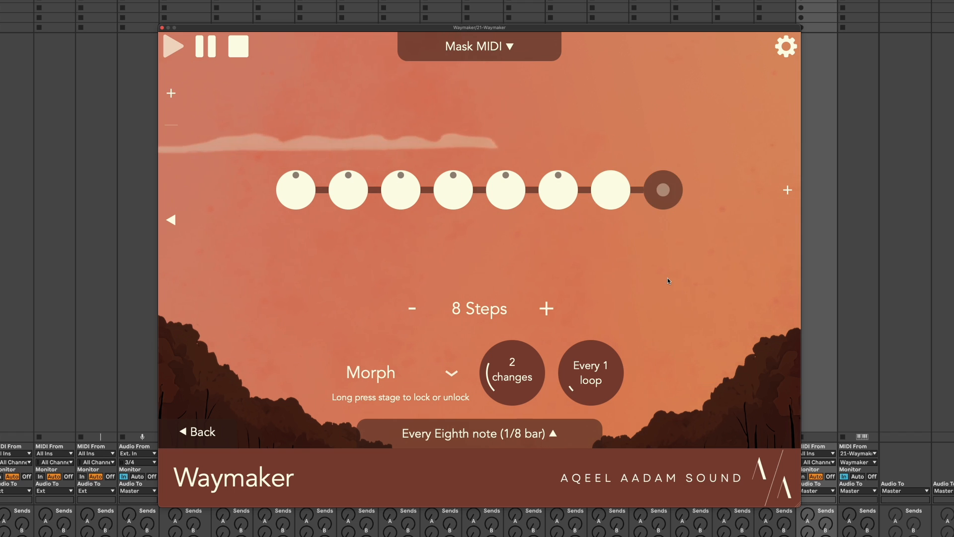
{"action": "key", "text": "space"}
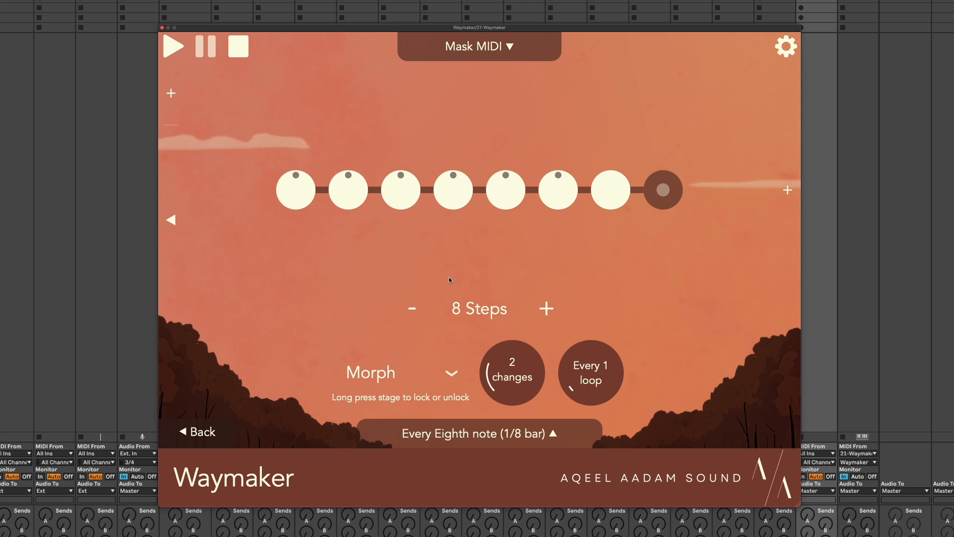
Switch the Beat sequencer from Rearrange to Generate, with Follow pitch on and Allow notes off.
{"action": "left_click", "coordinate": [490, 52]}
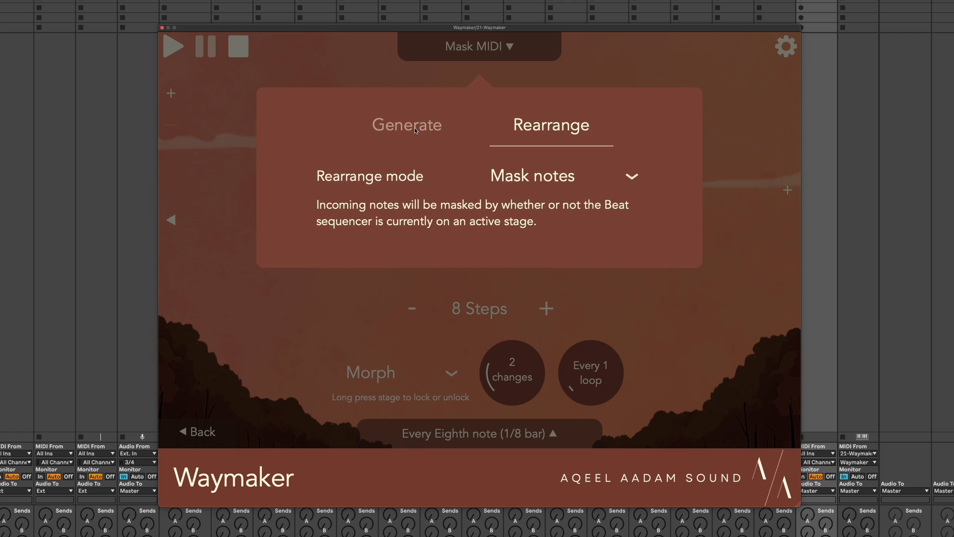
{"action": "left_click", "coordinate": [386, 134]}
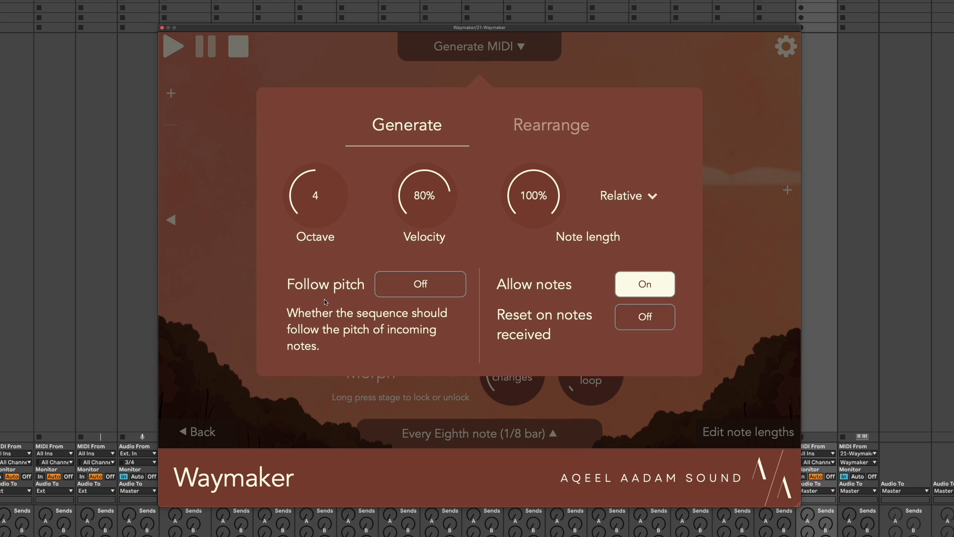
{"action": "left_click", "coordinate": [426, 281]}
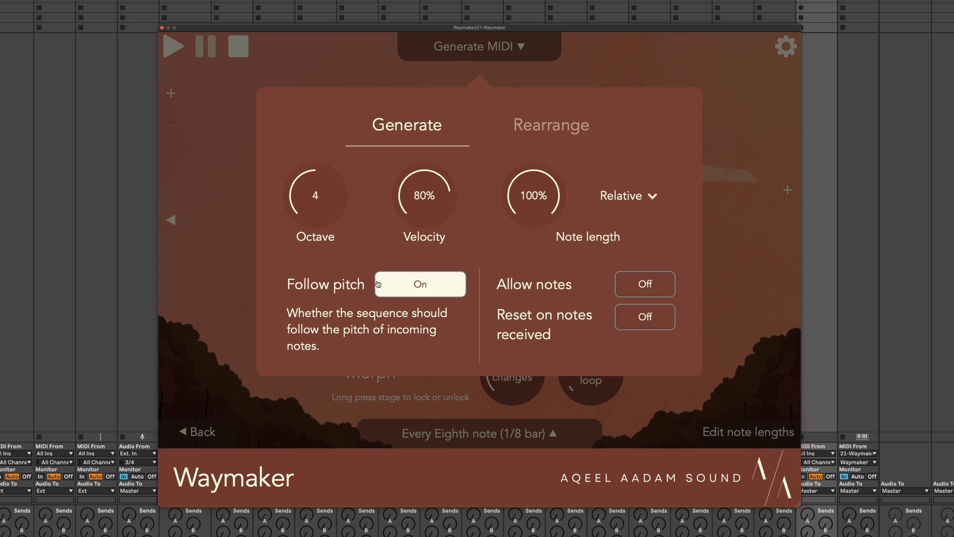
{"action": "left_click", "coordinate": [386, 63]}
{"action": "left_click", "coordinate": [472, 49]}
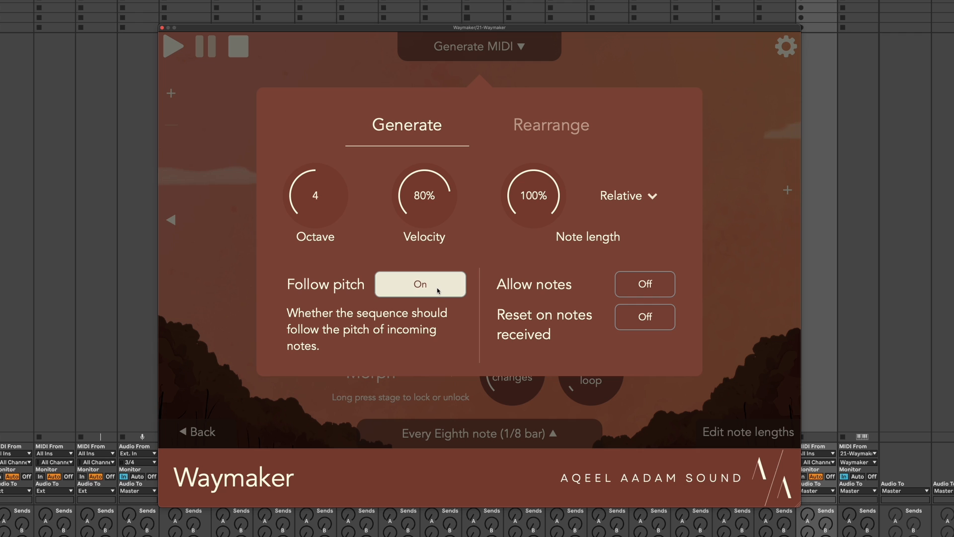
{"action": "left_click", "coordinate": [367, 65]}
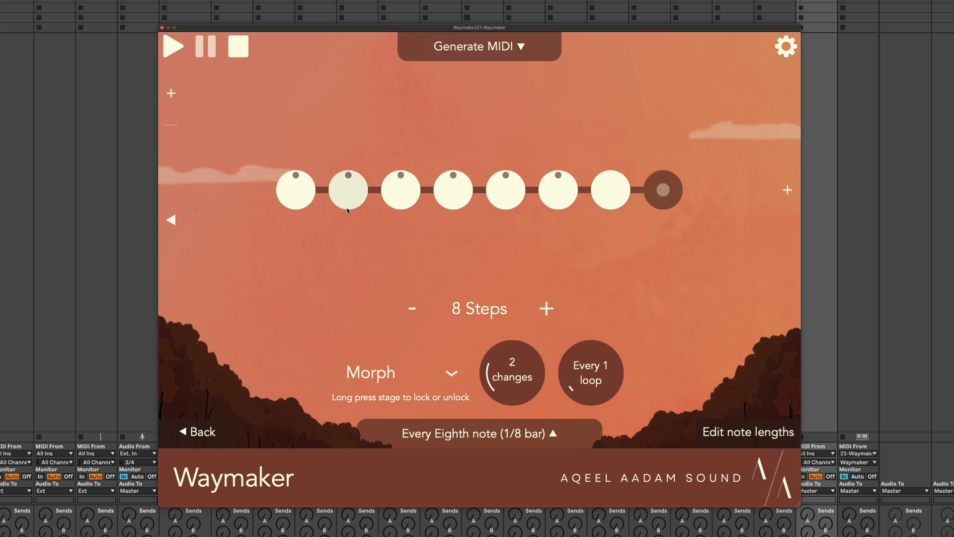
Set the Beat sequencer to a Custom rhythm advancing every sixteenth note (1/16 bar), and return to the Sum sequencer view.
{"action": "left_click", "coordinate": [403, 367]}
{"action": "left_click", "coordinate": [406, 315]}
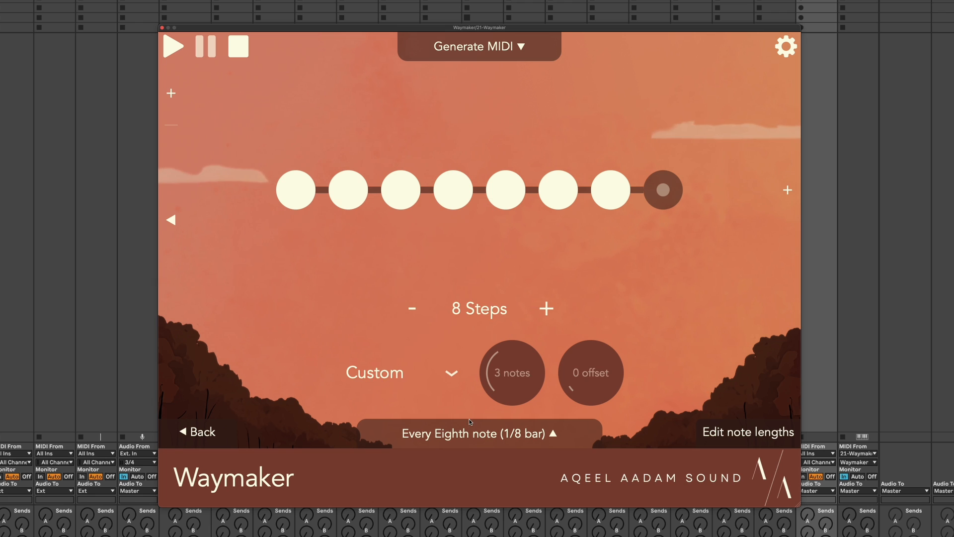
{"action": "left_click", "coordinate": [474, 432]}
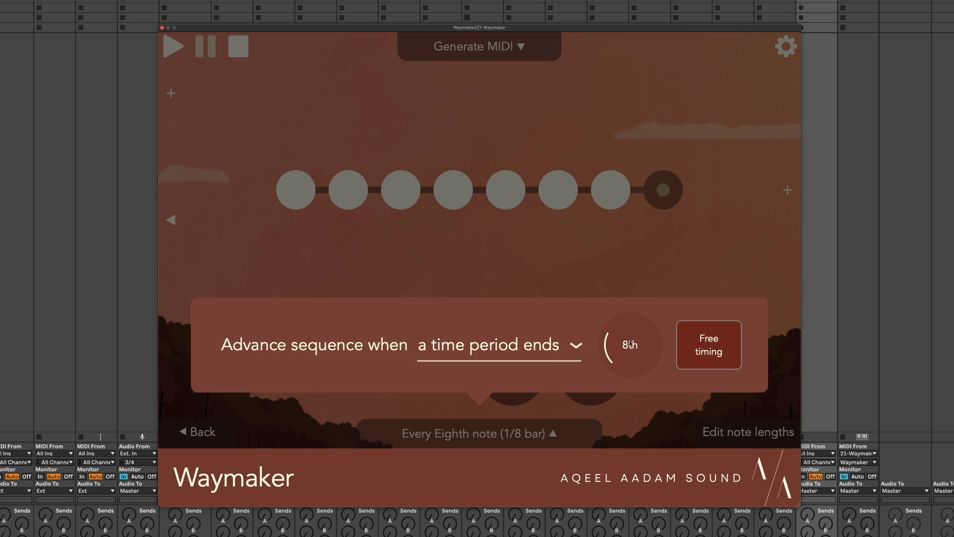
{"action": "left_click_drag", "start_coordinate": [638, 342], "coordinate": [633, 358]}
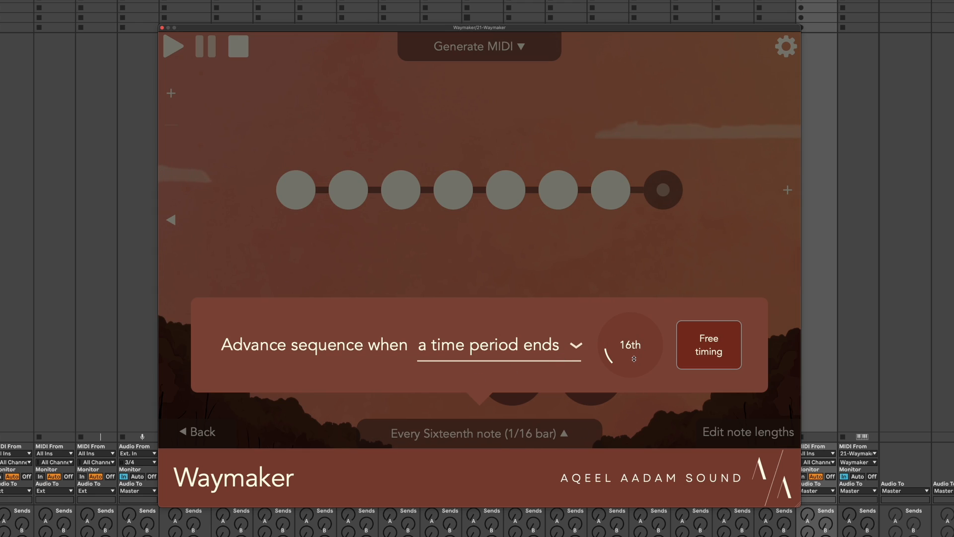
{"action": "left_click", "coordinate": [593, 270]}
{"action": "left_click", "coordinate": [171, 219]}
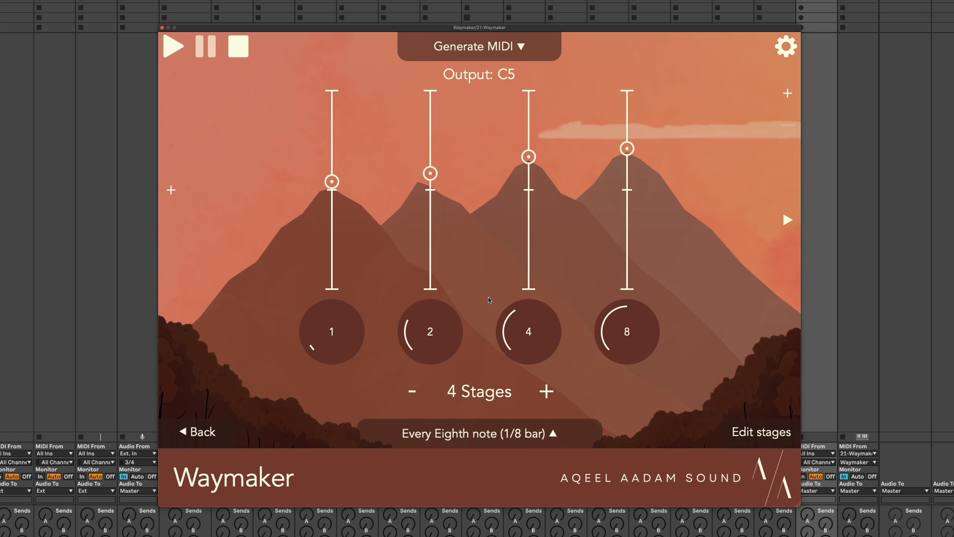
Set the Sum sequencer to advance every quarter note (1/4 bar).
{"action": "left_click", "coordinate": [491, 433]}
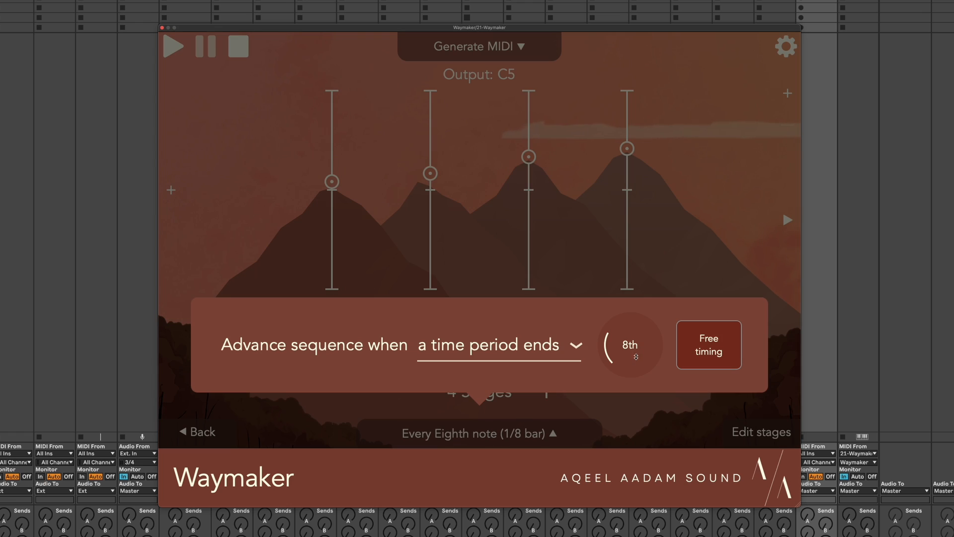
{"action": "left_click_drag", "start_coordinate": [636, 356], "coordinate": [637, 332]}
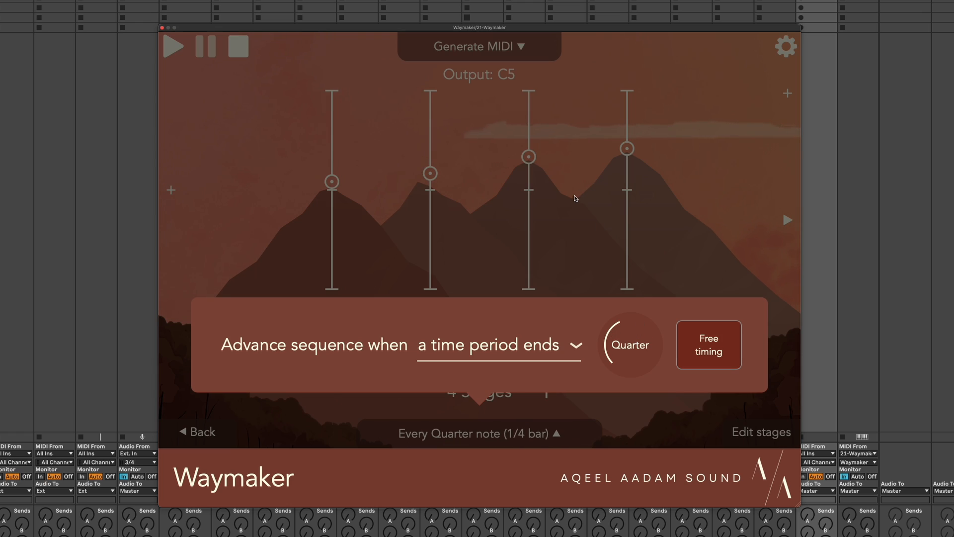
{"action": "left_click", "coordinate": [574, 198]}
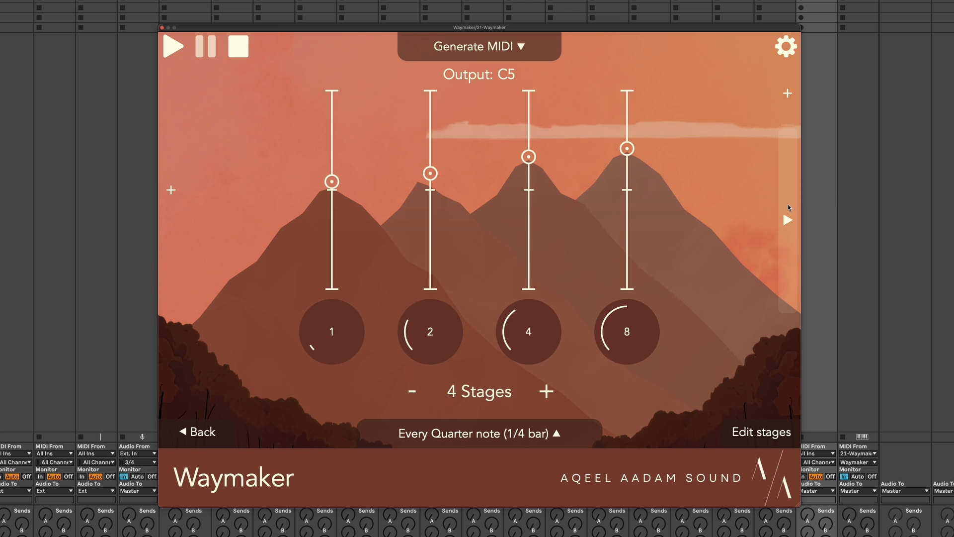
Play and pause the sequence while checking both the Beat and Sum sequencers.
{"action": "left_click", "coordinate": [789, 208]}
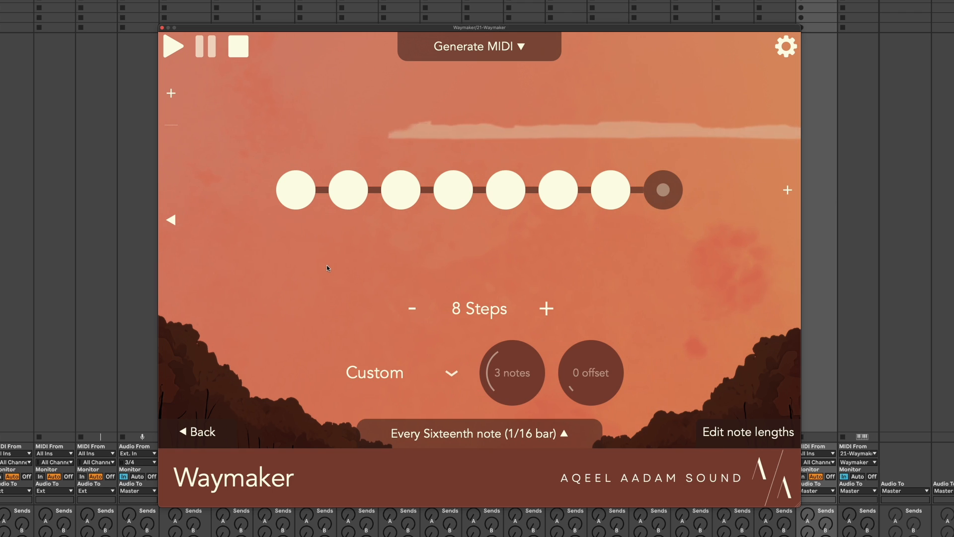
{"action": "key", "text": "space"}
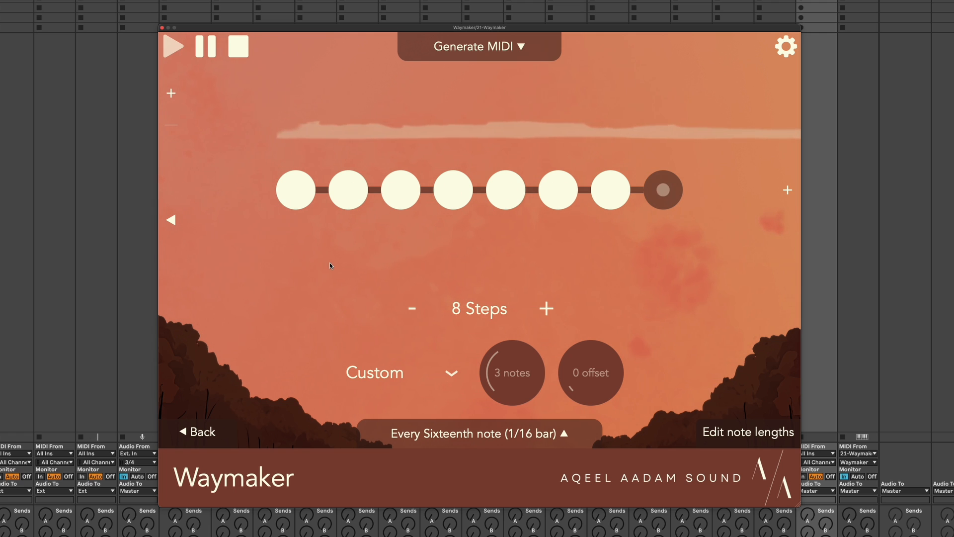
{"action": "left_click", "coordinate": [174, 223]}
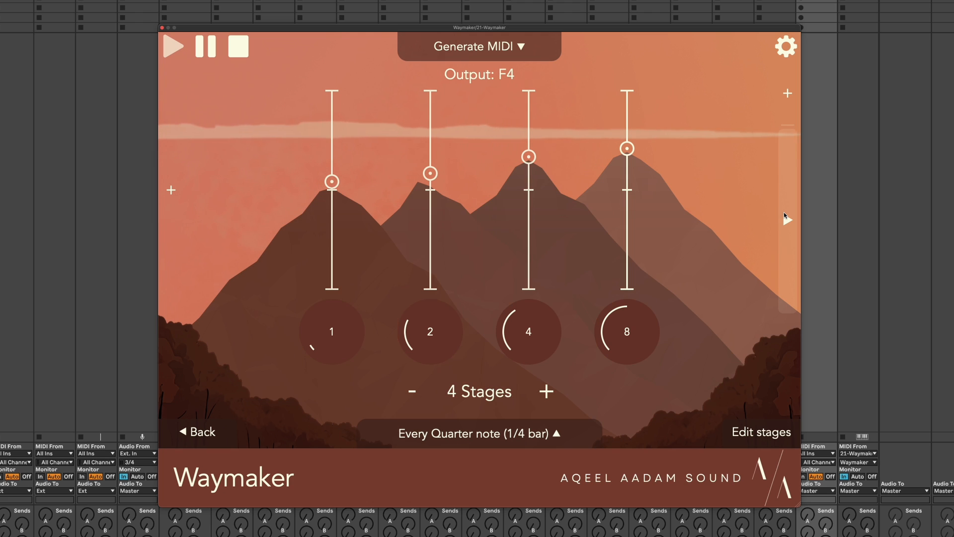
{"action": "left_click", "coordinate": [787, 218]}
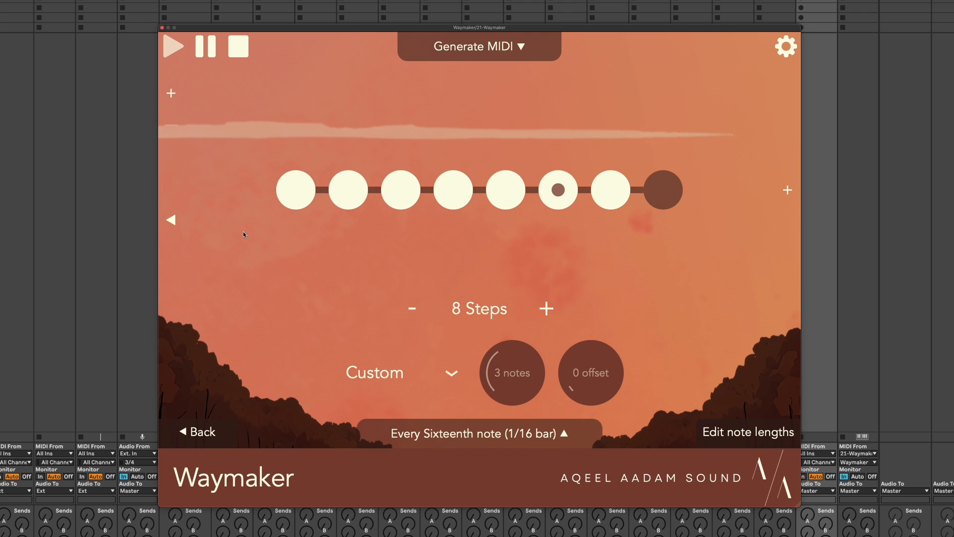
{"action": "key", "text": "space"}
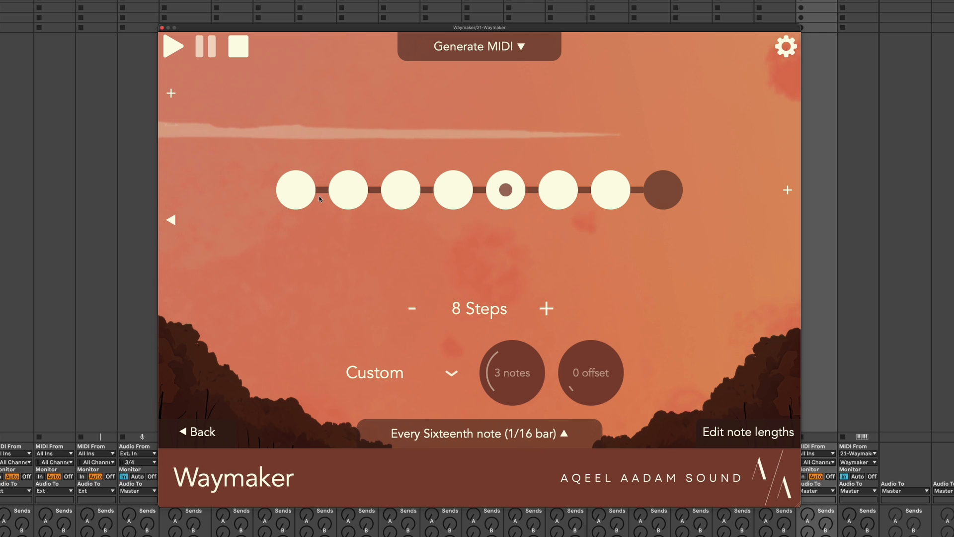
Deactivate Beat steps 2, 3, 4, 6 and 7, leaving only steps 1 and 5 active.
{"action": "left_click", "coordinate": [359, 199]}
{"action": "left_click", "coordinate": [393, 192]}
{"action": "left_click", "coordinate": [443, 188]}
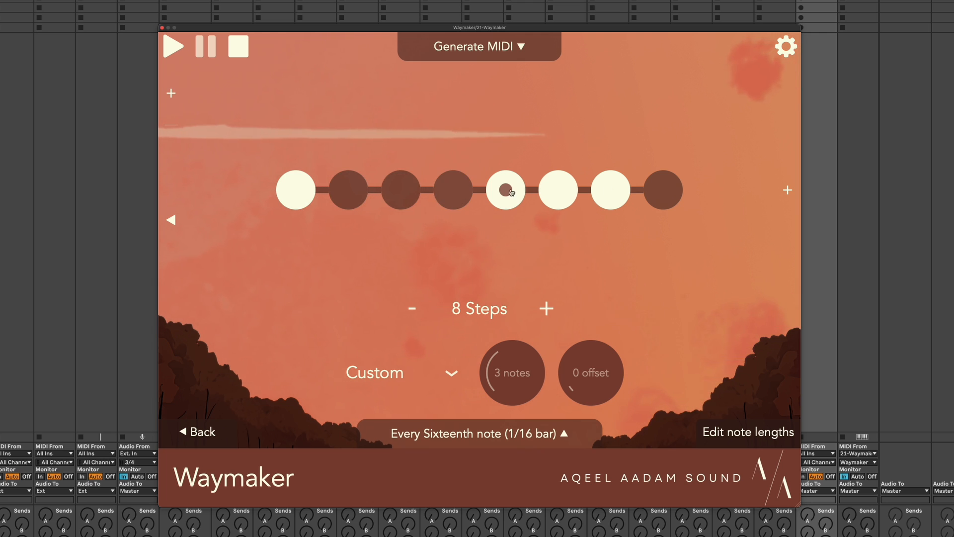
{"action": "left_click", "coordinate": [558, 191]}
{"action": "left_click", "coordinate": [608, 191]}
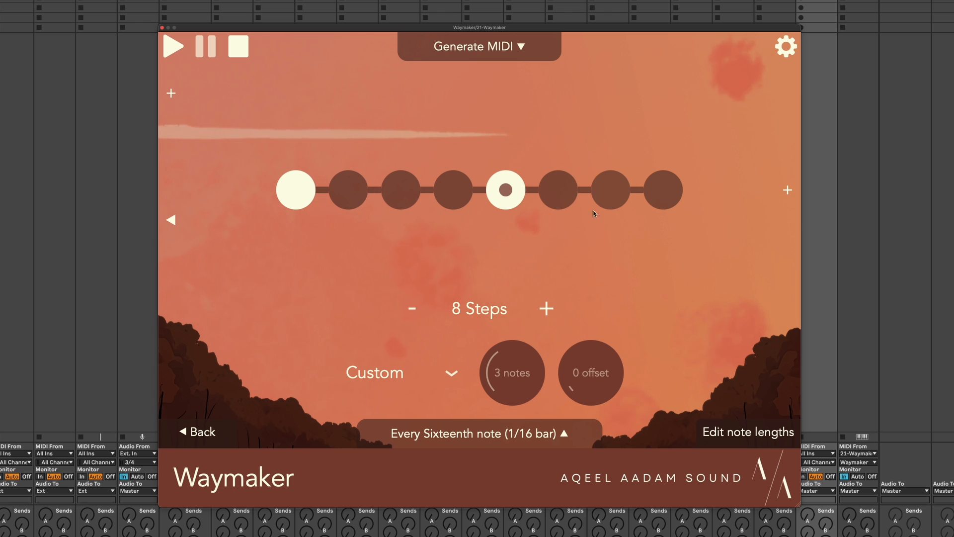
Extend the Beat sequencer to 16 steps and activate steps 9 and 13.
{"action": "left_click", "coordinate": [545, 307]}
{"action": "left_click", "coordinate": [546, 307]}
{"action": "left_click", "coordinate": [546, 307]}
{"action": "left_click", "coordinate": [545, 307]}
{"action": "left_click", "coordinate": [545, 307]}
{"action": "left_click", "coordinate": [545, 307]}
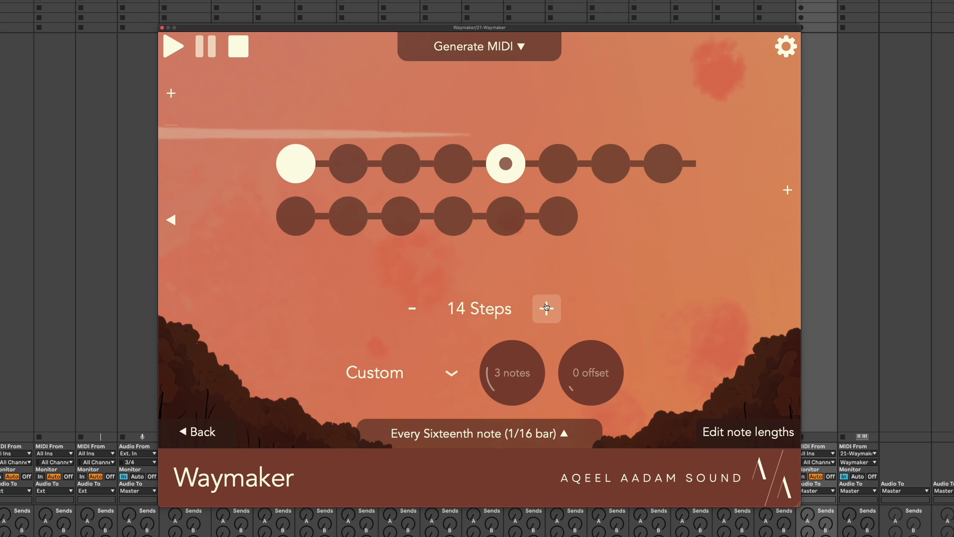
{"action": "left_click", "coordinate": [546, 307]}
{"action": "left_click", "coordinate": [546, 307]}
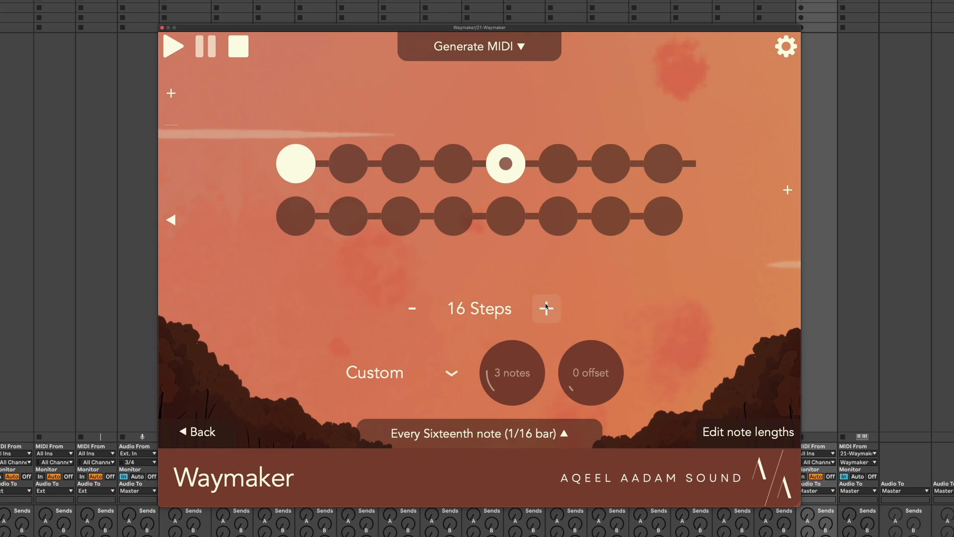
{"action": "left_click", "coordinate": [304, 210]}
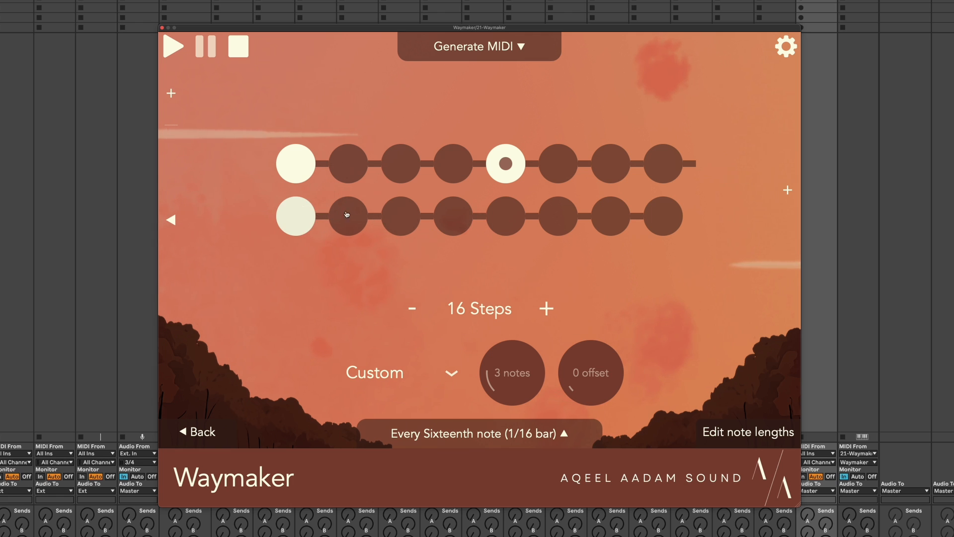
{"action": "left_click", "coordinate": [510, 219]}
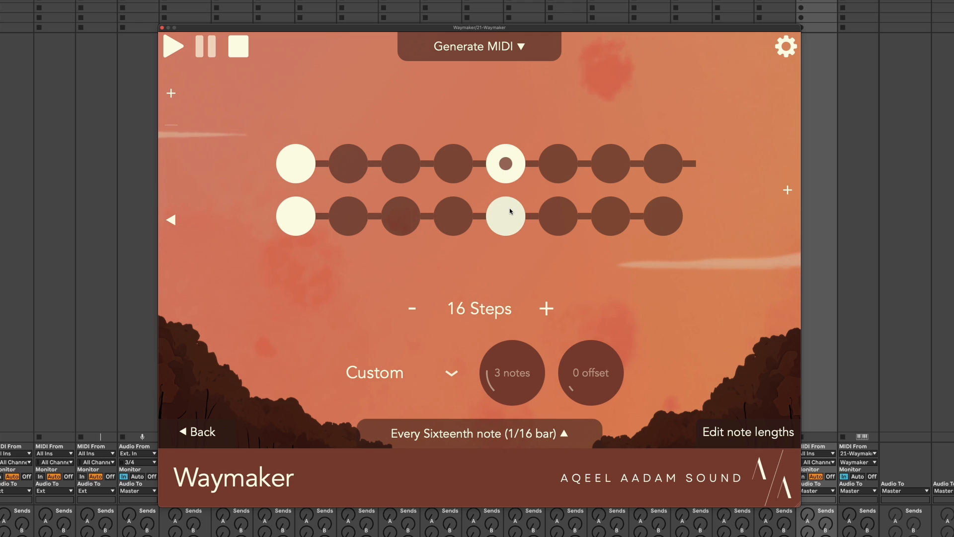
Compare the Sum and Beat sequencers' patterns and timing, then play and pause the sequence.
{"action": "left_click", "coordinate": [171, 218]}
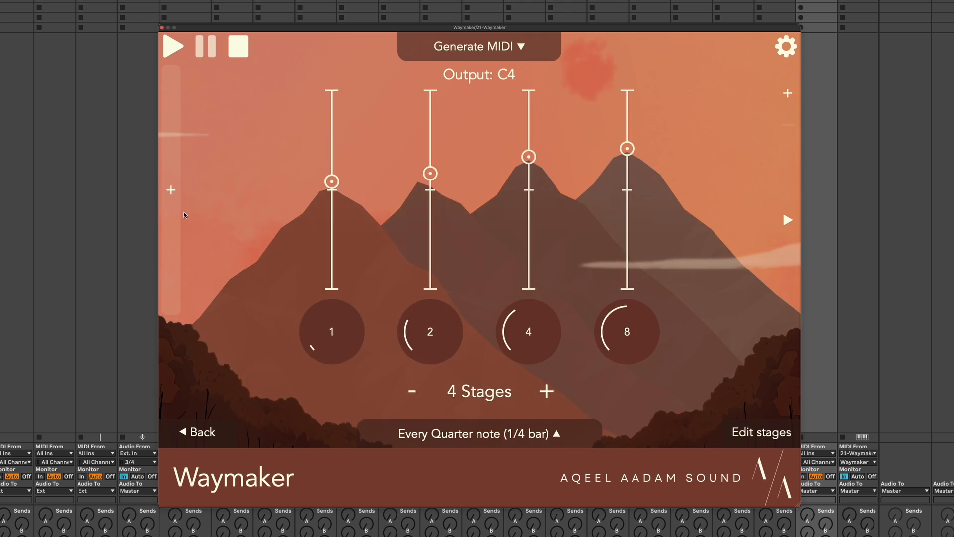
{"action": "left_click", "coordinate": [794, 173]}
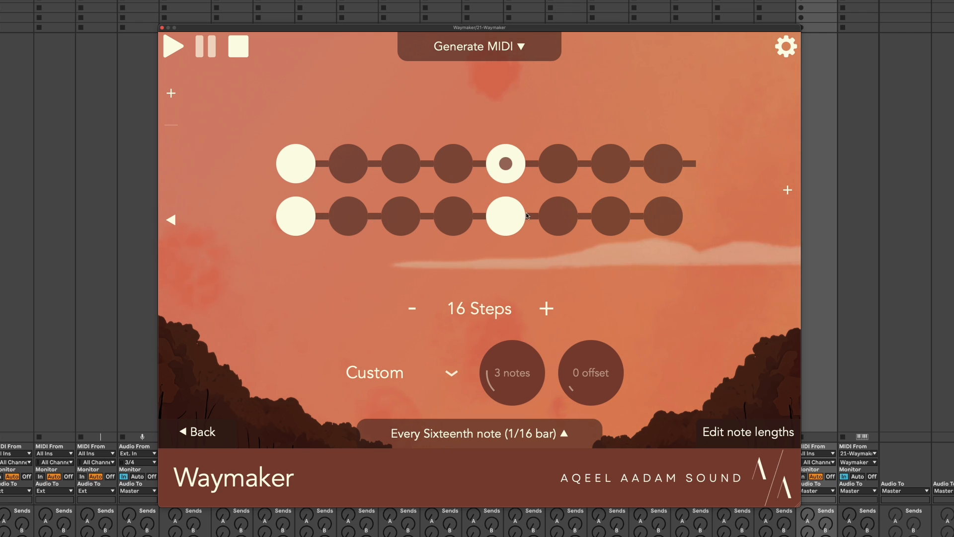
{"action": "left_click", "coordinate": [170, 273]}
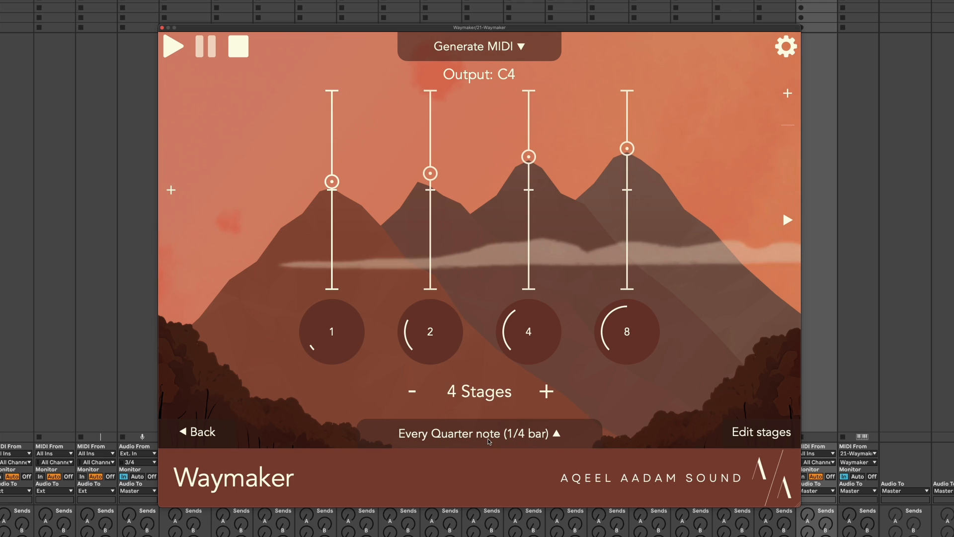
{"action": "left_click", "coordinate": [788, 240]}
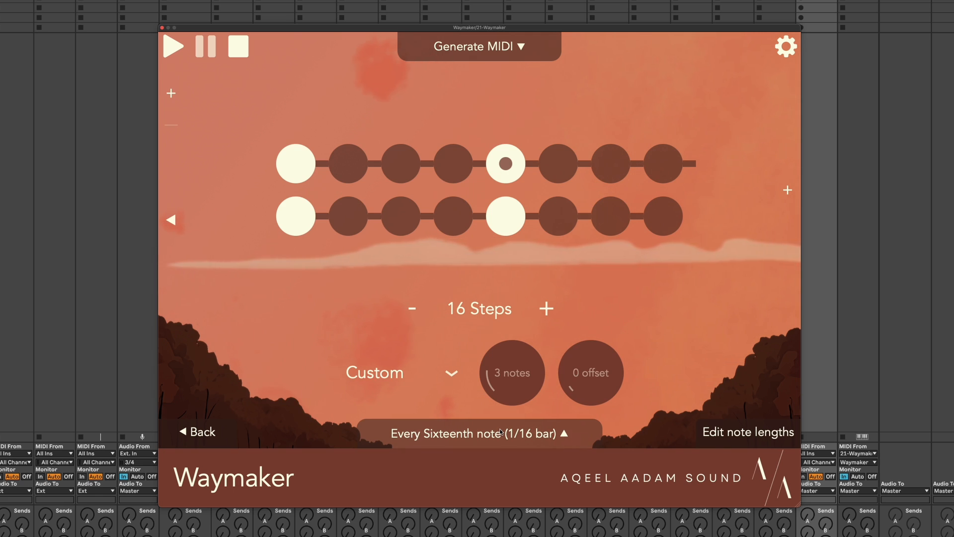
{"action": "key", "text": "space"}
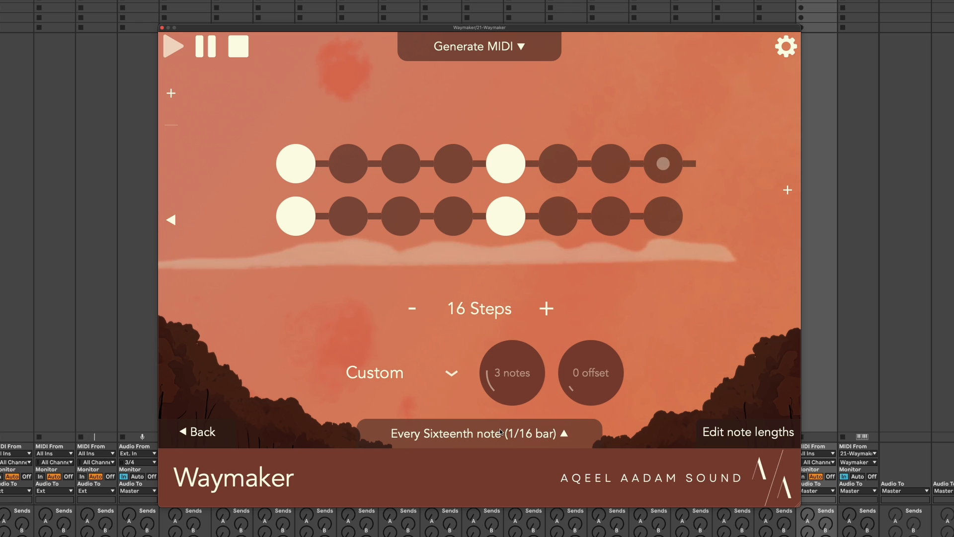
{"action": "key", "text": "space"}
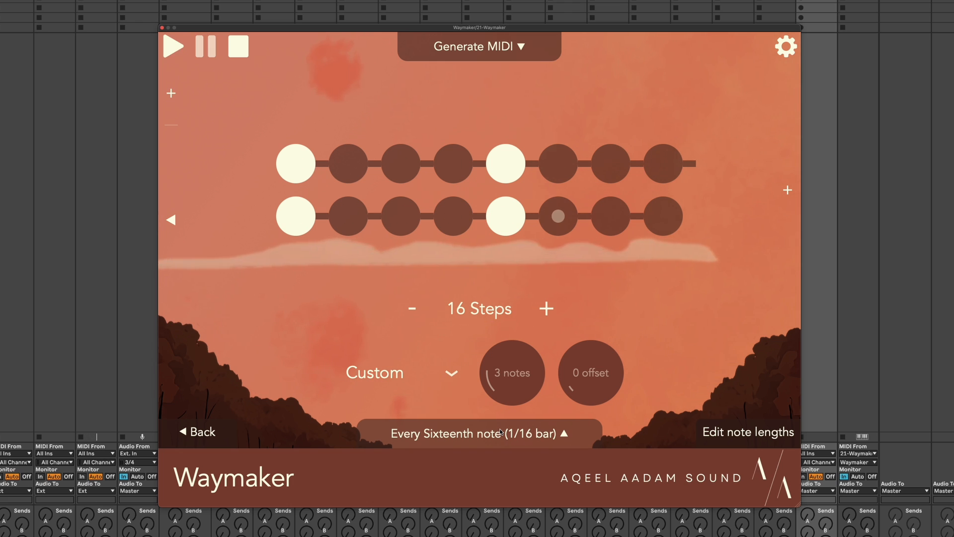
Activate Beat steps 6, 11, 12, 15 and 16, and play the sequence.
{"action": "left_click", "coordinate": [400, 217]}
{"action": "left_click", "coordinate": [444, 216]}
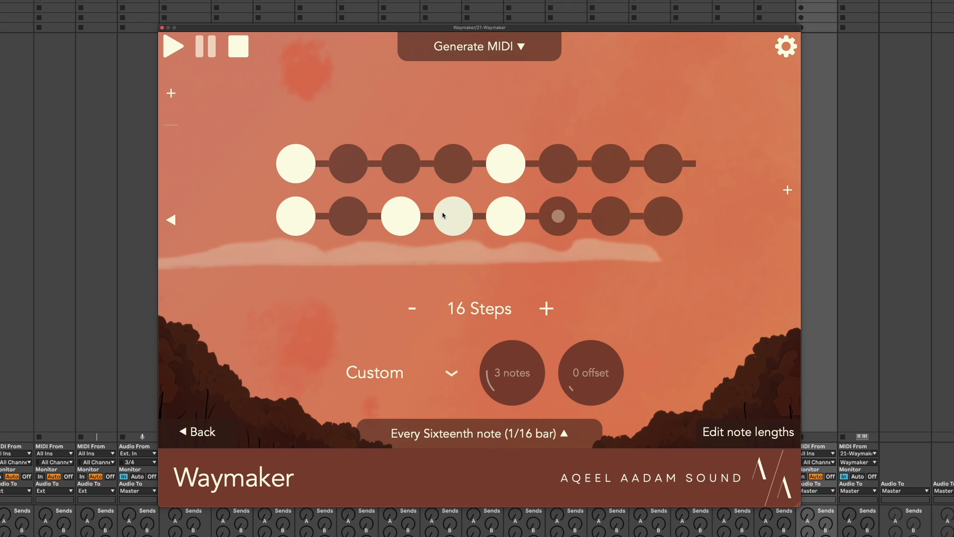
{"action": "left_click", "coordinate": [558, 163]}
{"action": "key", "text": "space"}
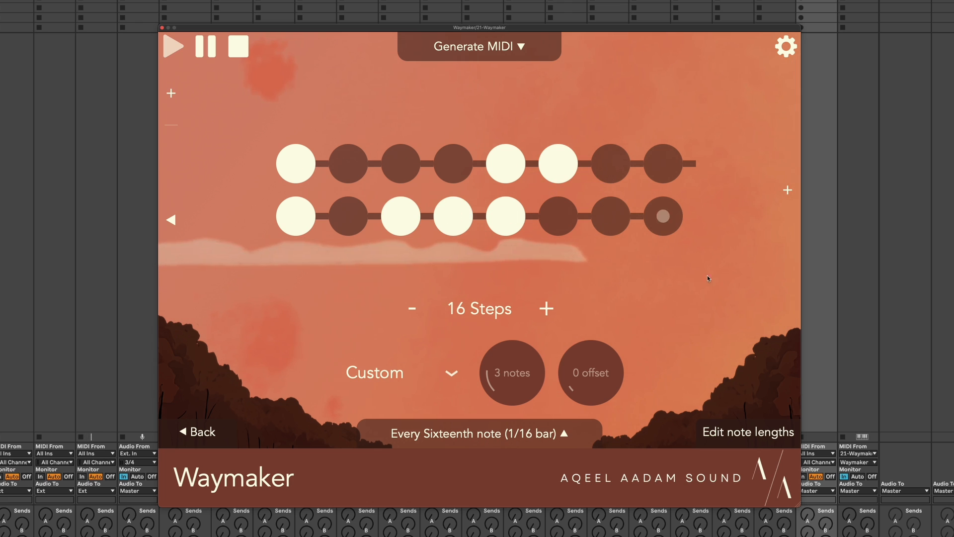
{"action": "left_click", "coordinate": [611, 215]}
{"action": "left_click", "coordinate": [662, 216]}
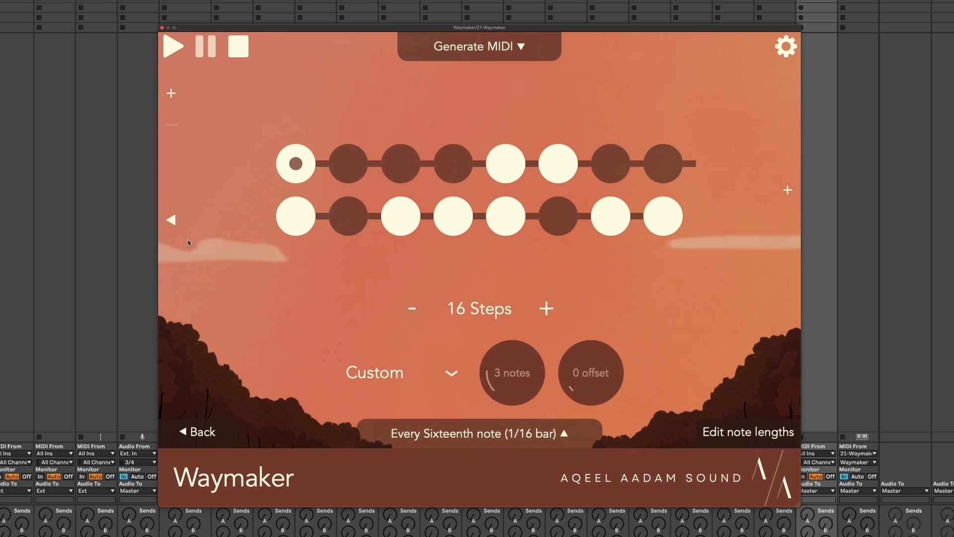
Check the Sum sequencer, deactivate Beat steps 6, 12 and 16, then play and pause the sequence.
{"action": "left_click", "coordinate": [171, 220]}
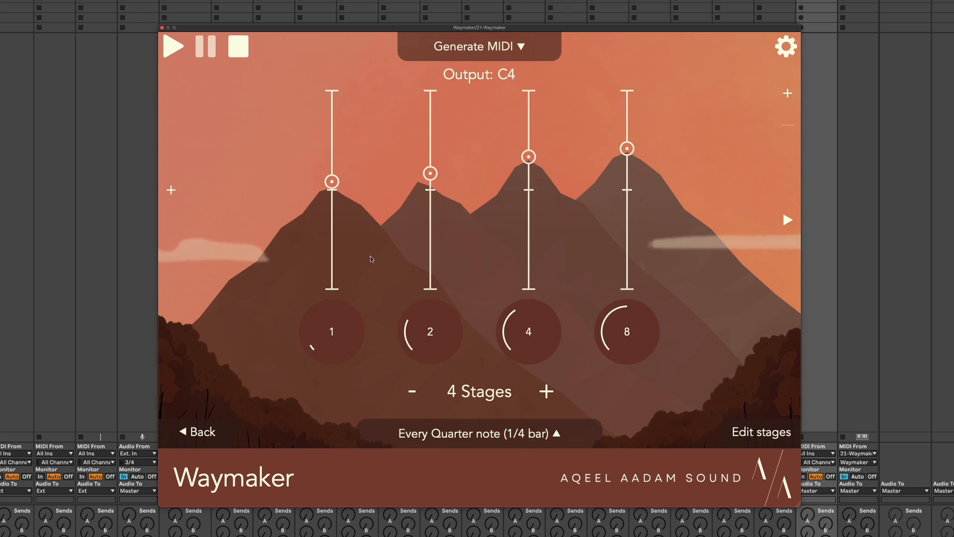
{"action": "left_click", "coordinate": [788, 258]}
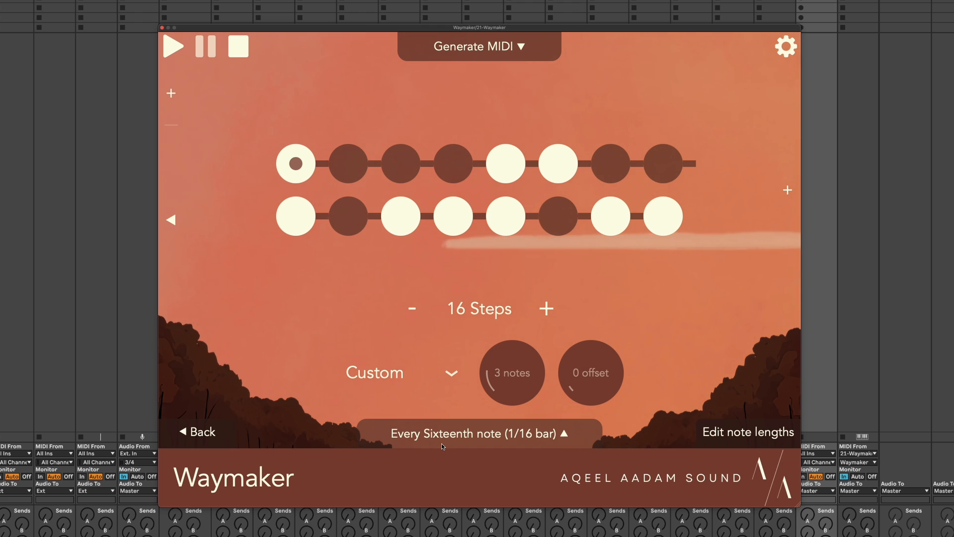
{"action": "left_click", "coordinate": [454, 211]}
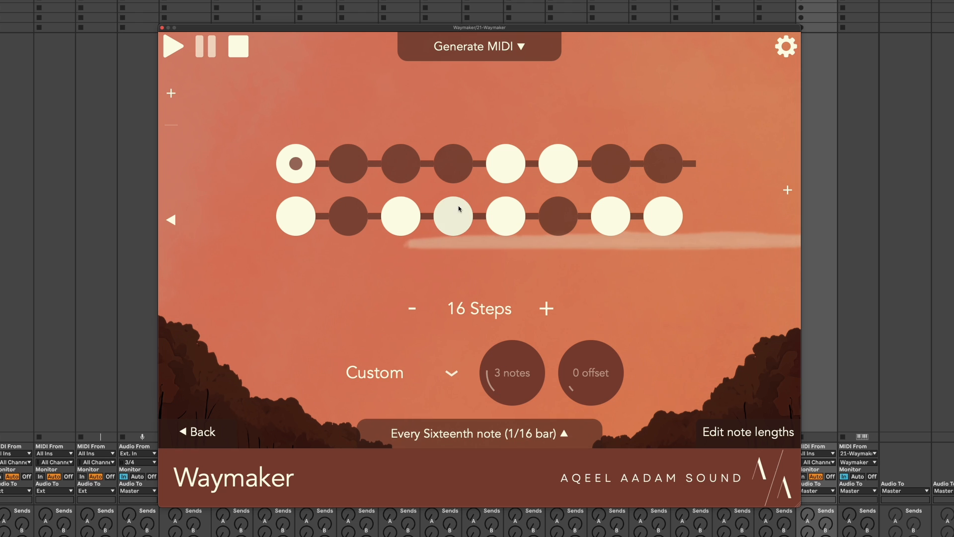
{"action": "left_click", "coordinate": [545, 173]}
{"action": "left_click", "coordinate": [662, 213]}
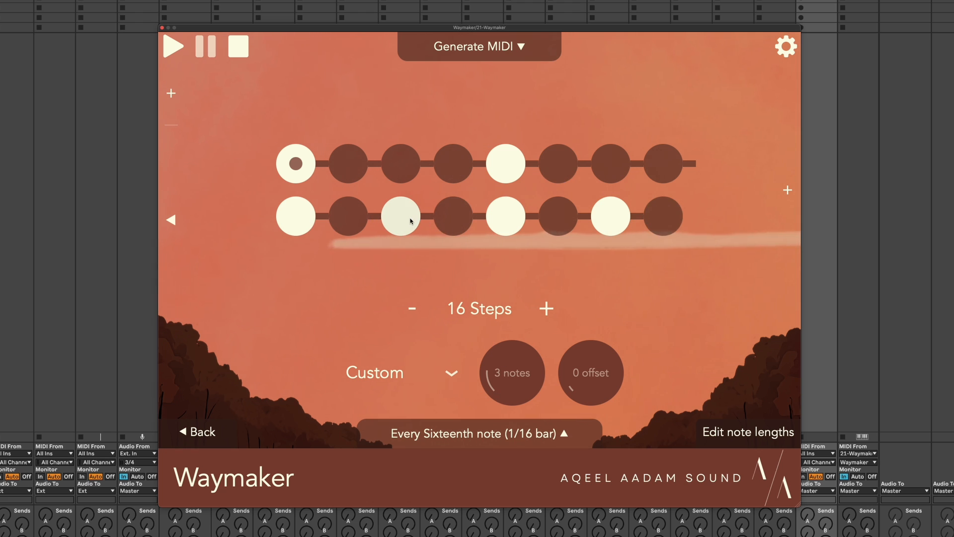
{"action": "key", "text": "space"}
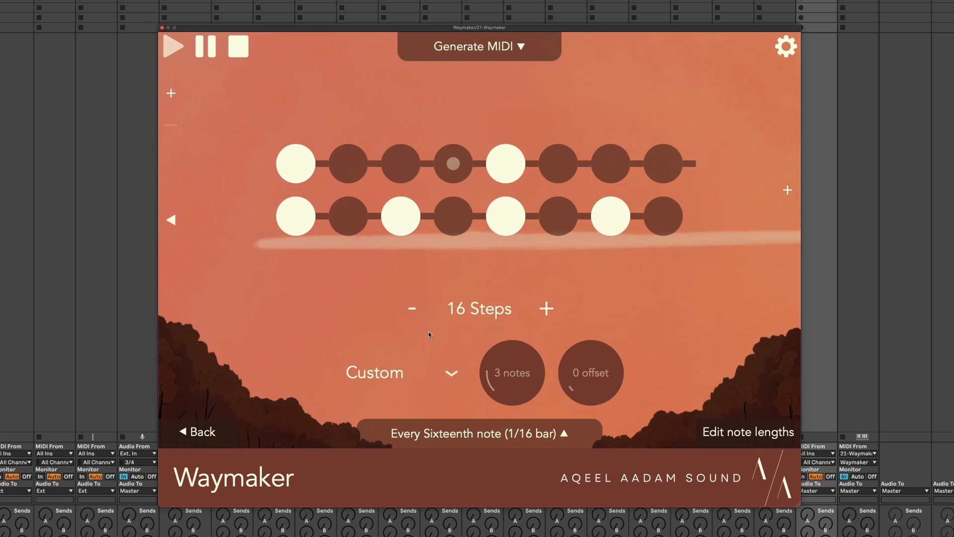
{"action": "key", "text": "space"}
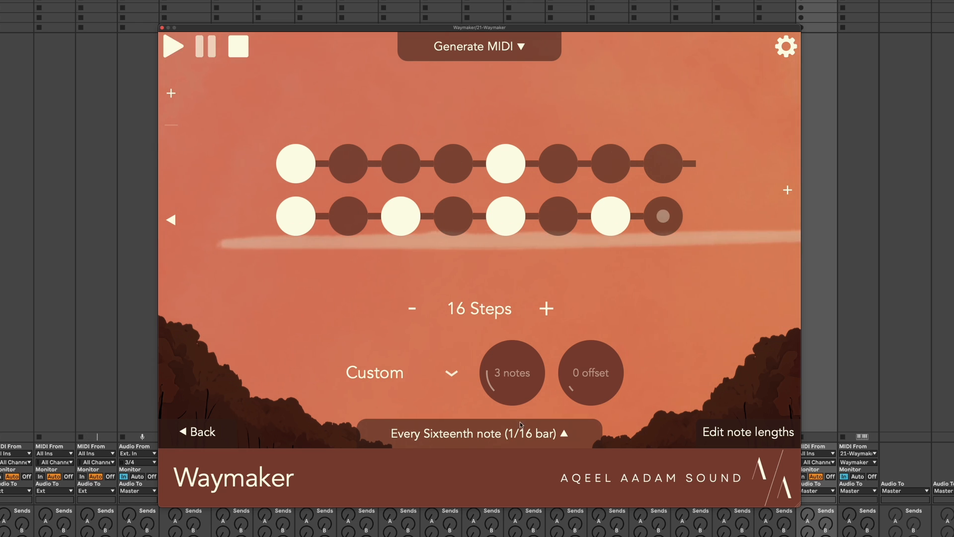
Extend the Beat sequencer to 32 steps and set it to advance every thirty-second note (1/32 bar).
{"action": "left_click", "coordinate": [547, 309]}
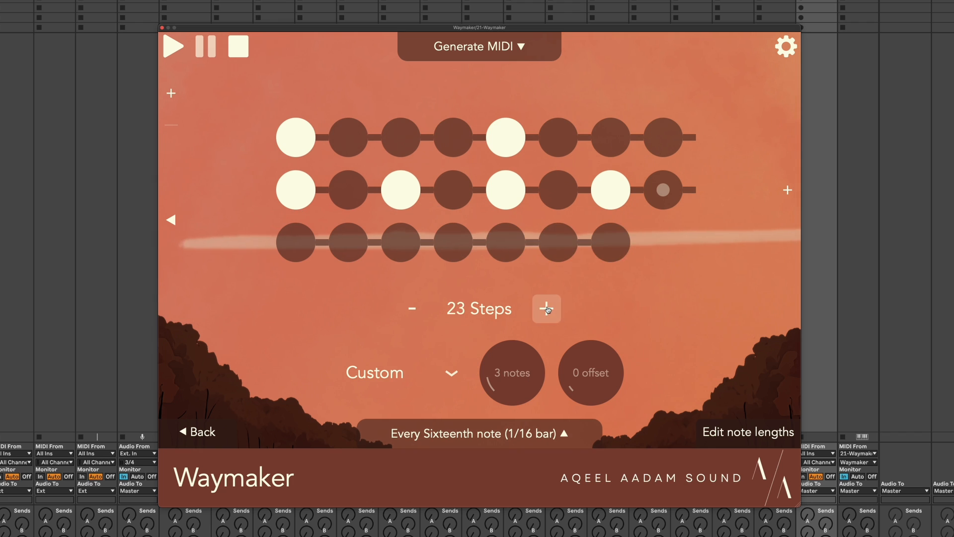
{"action": "left_click", "coordinate": [489, 439]}
{"action": "left_click_drag", "start_coordinate": [625, 362], "coordinate": [622, 374]}
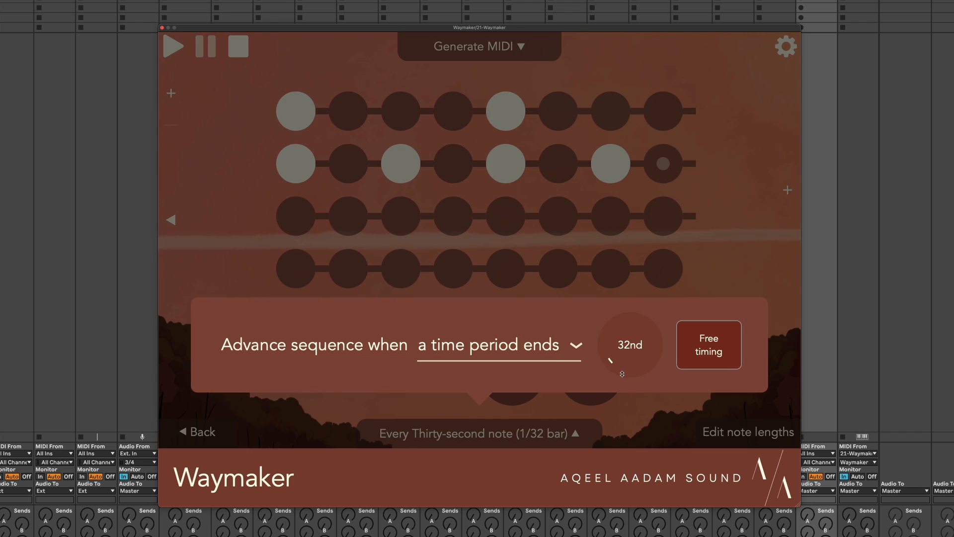
{"action": "left_click", "coordinate": [605, 296]}
Deactivate Beat steps 5, 11, 13 and 15, and activate steps 17 and 25 so each row starts with a note.
{"action": "left_click", "coordinate": [506, 112]}
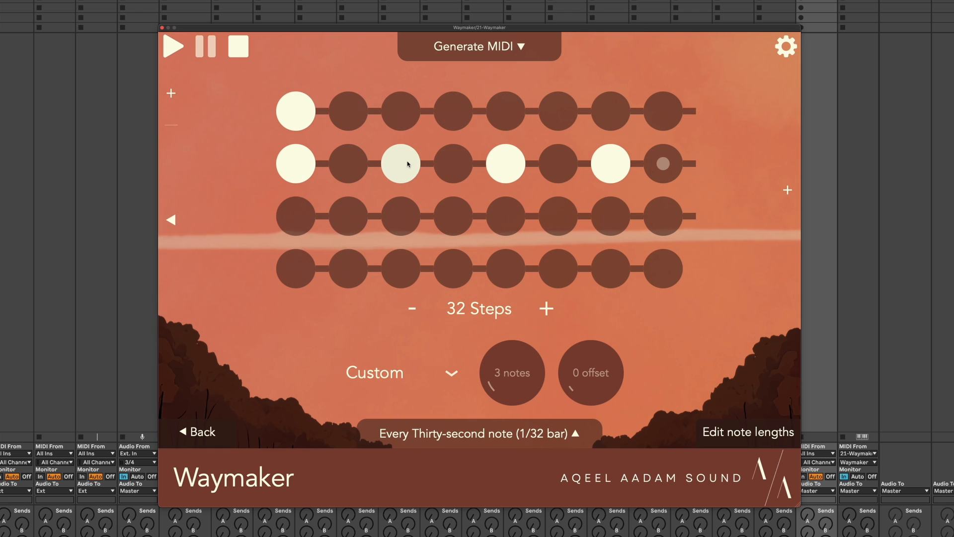
{"action": "left_click", "coordinate": [407, 164]}
{"action": "left_click", "coordinate": [612, 161]}
{"action": "left_click", "coordinate": [506, 161]}
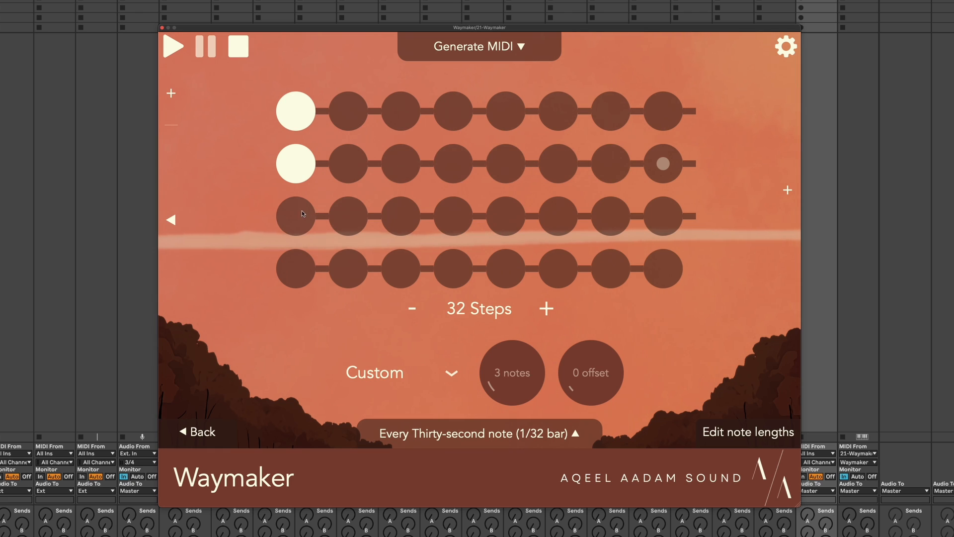
{"action": "left_click", "coordinate": [301, 215]}
{"action": "left_click", "coordinate": [304, 267]}
Play the sequence while activating Beat steps 13 to 16, 23, 29 and 31, and pause it.
{"action": "key", "text": "space"}
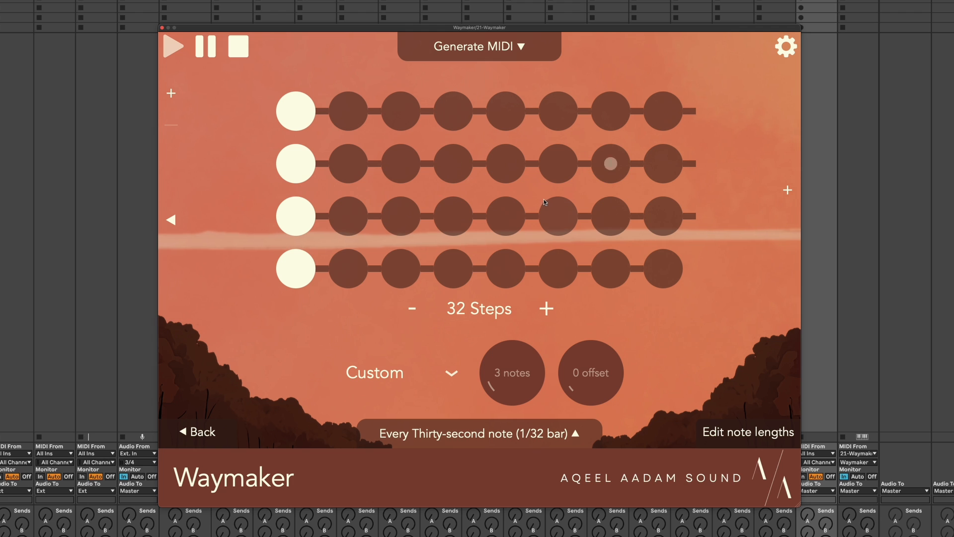
{"action": "left_click", "coordinate": [558, 164]}
{"action": "left_click", "coordinate": [611, 163]}
{"action": "left_click", "coordinate": [663, 163]}
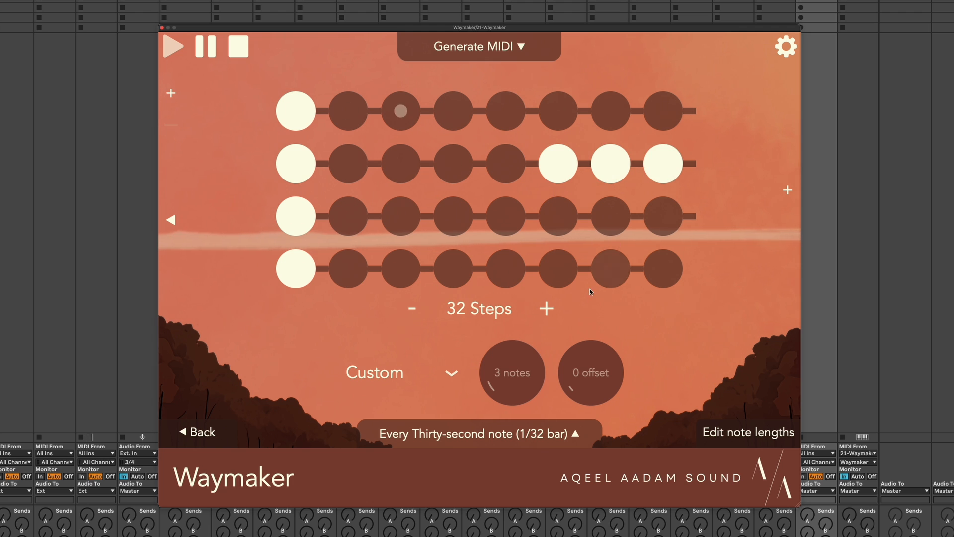
{"action": "left_click", "coordinate": [611, 270]}
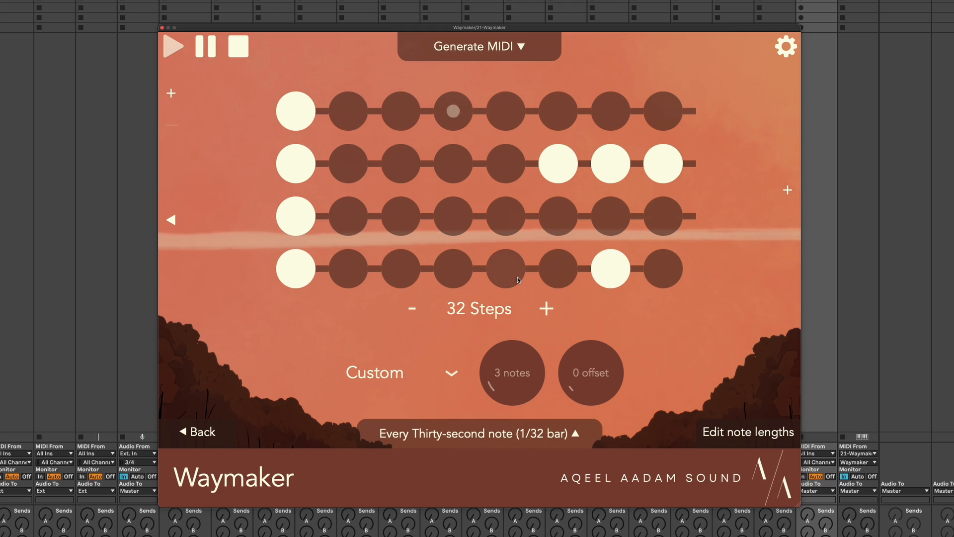
{"action": "left_click", "coordinate": [514, 273]}
{"action": "left_click", "coordinate": [505, 164]}
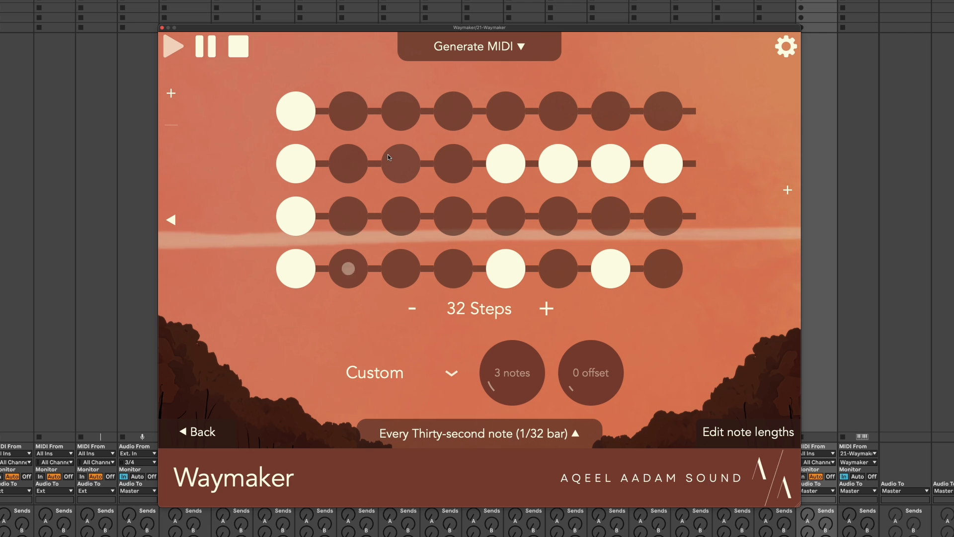
{"action": "left_click", "coordinate": [605, 224]}
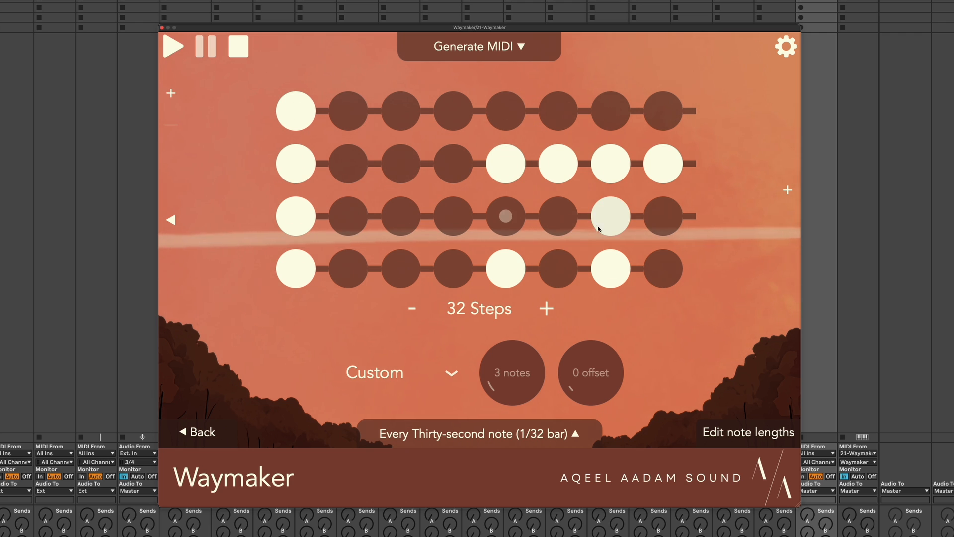
Shorten the Beat sequencer to 24 steps.
{"action": "left_click", "coordinate": [416, 309]}
{"action": "left_click", "coordinate": [417, 309]}
{"action": "left_click", "coordinate": [416, 309]}
{"action": "left_click", "coordinate": [416, 309]}
{"action": "left_click", "coordinate": [416, 310]}
{"action": "left_click", "coordinate": [416, 310]}
{"action": "left_click", "coordinate": [417, 310]}
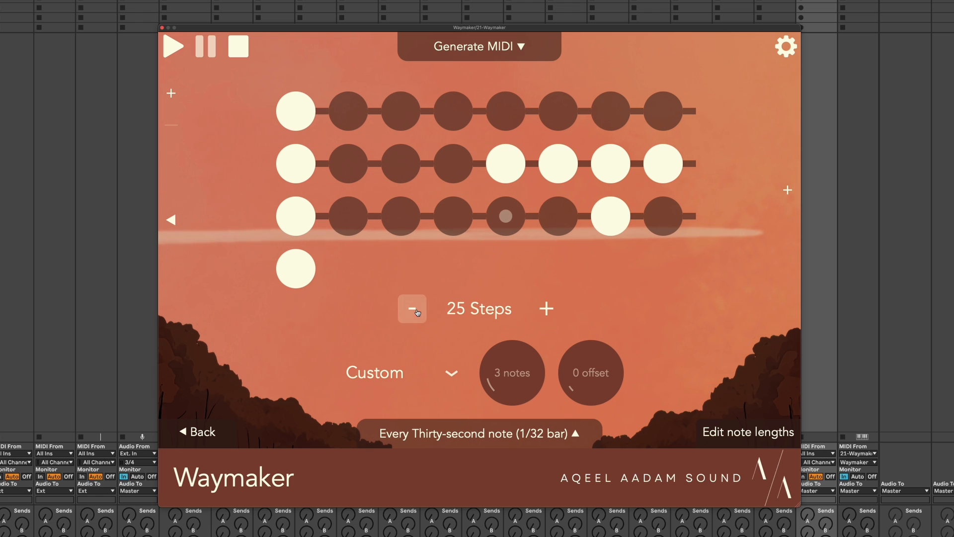
{"action": "left_click", "coordinate": [417, 312]}
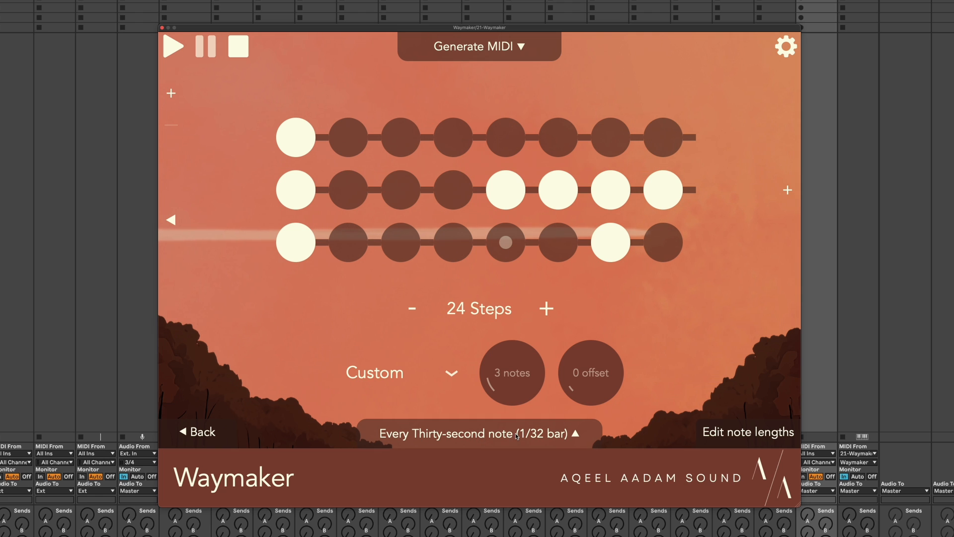
Review the Sum sequencer, play and pause the combined sequence, and return to the Beat sequencer's step editor.
{"action": "left_click", "coordinate": [201, 432]}
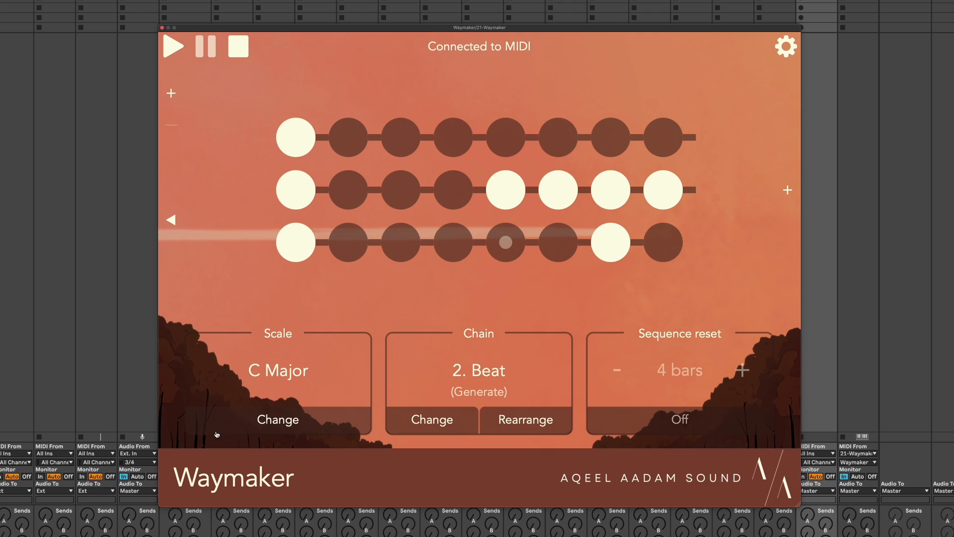
{"action": "left_click", "coordinate": [174, 211]}
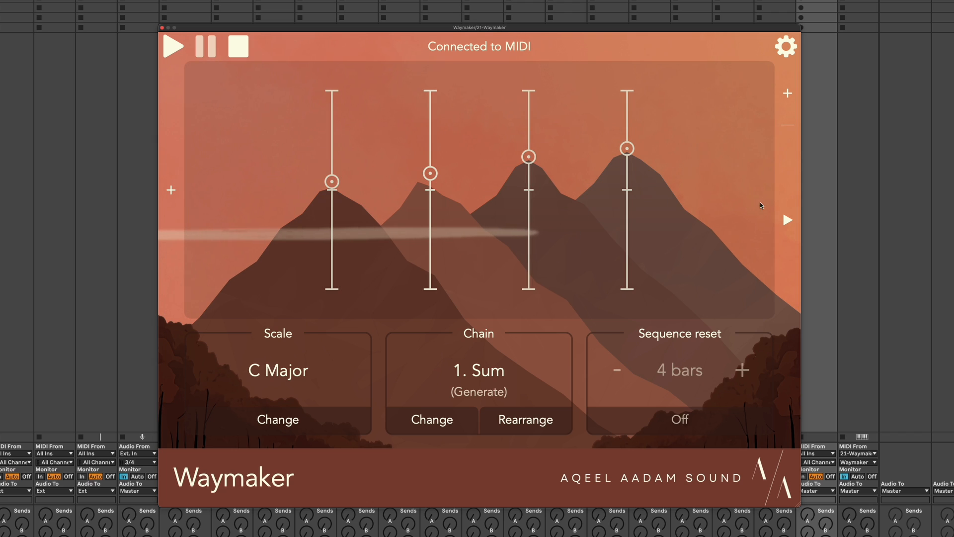
{"action": "left_click", "coordinate": [787, 219]}
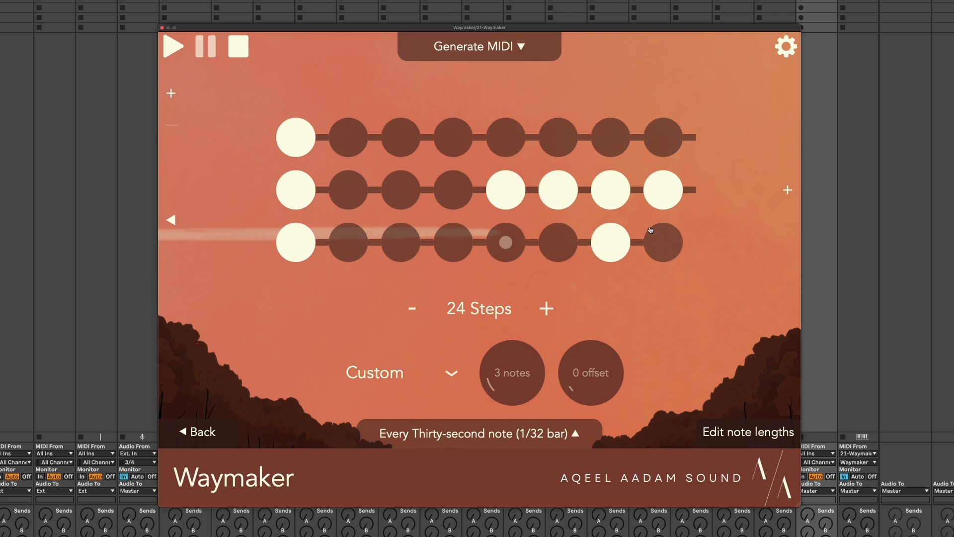
{"action": "left_click", "coordinate": [174, 47]}
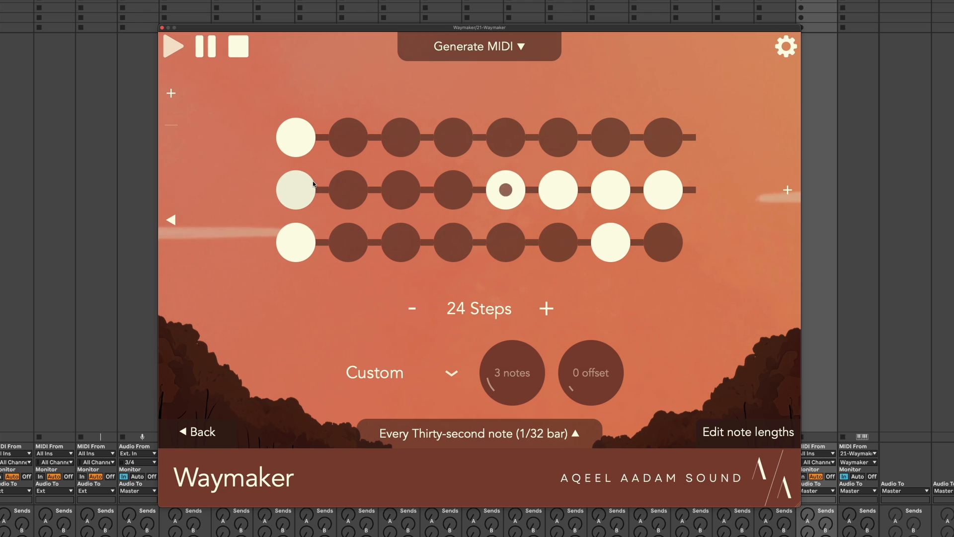
{"action": "left_click", "coordinate": [171, 220]}
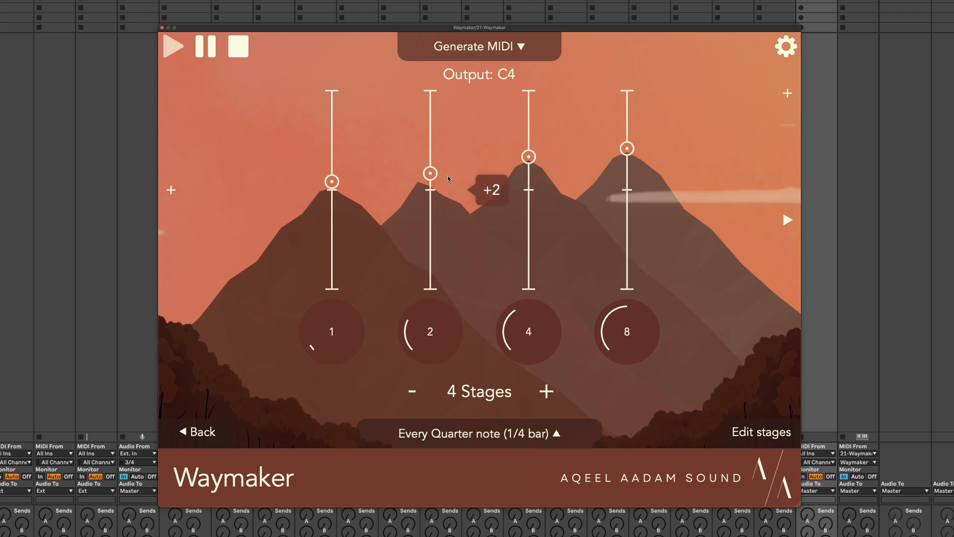
{"action": "key", "text": "space"}
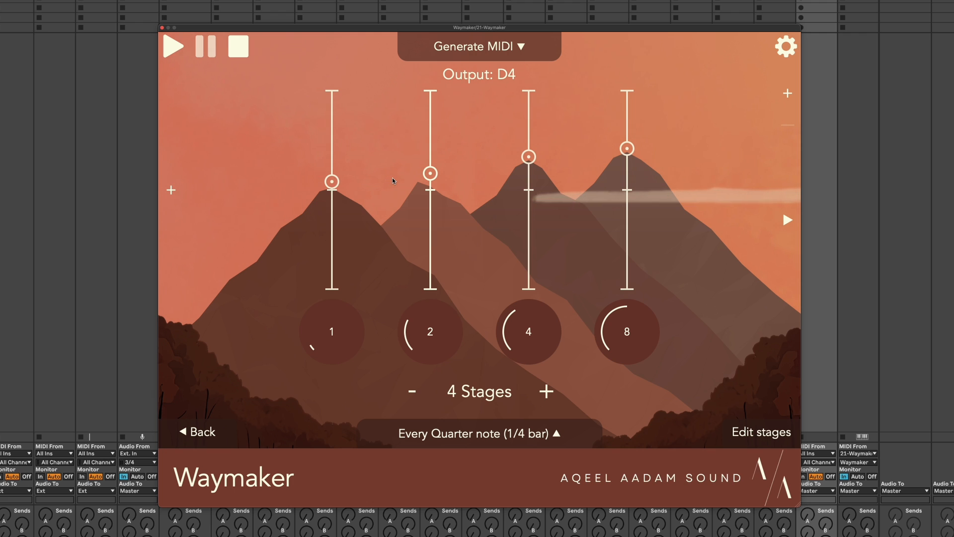
{"action": "left_click", "coordinate": [787, 221]}
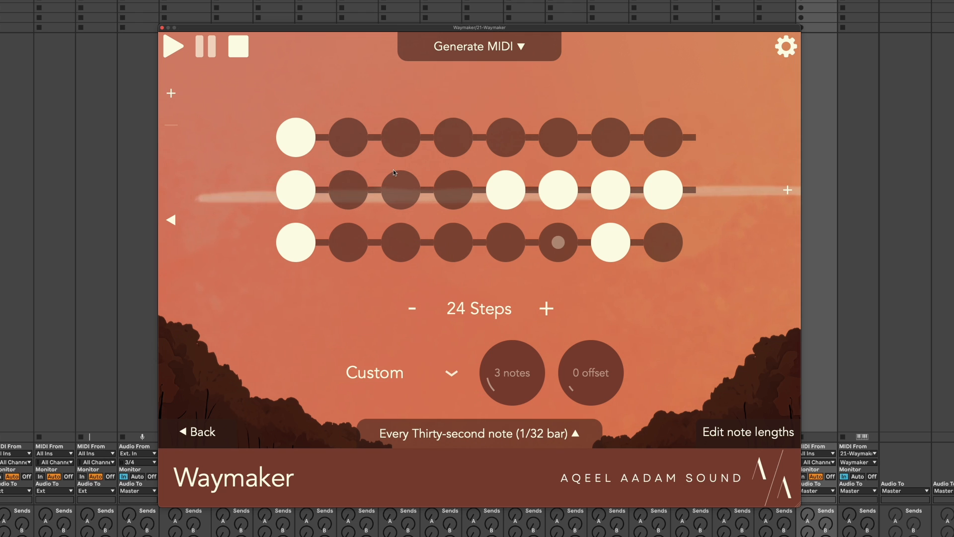
During playback, try notes on Beat steps 6 and 7, remove both and activate step 5.
{"action": "left_click", "coordinate": [561, 139]}
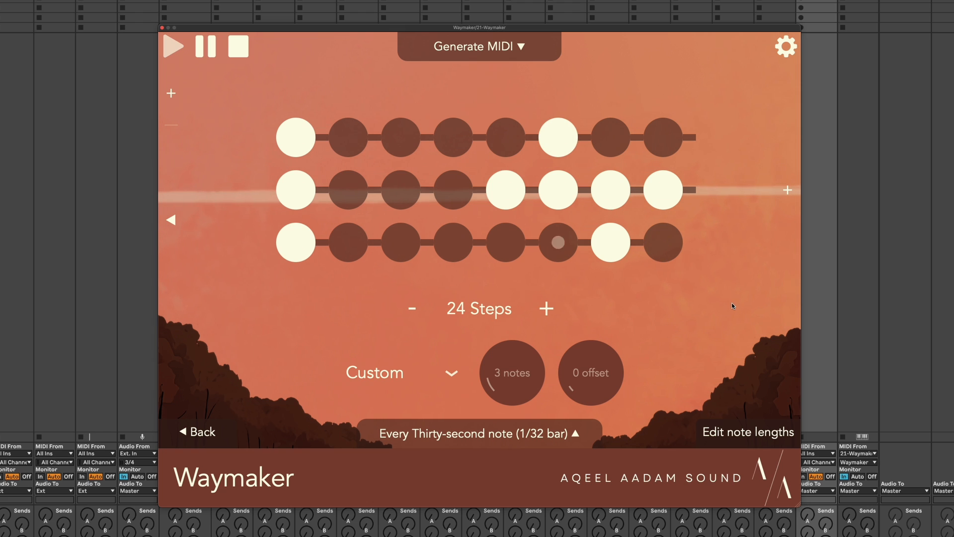
{"action": "left_click", "coordinate": [612, 141]}
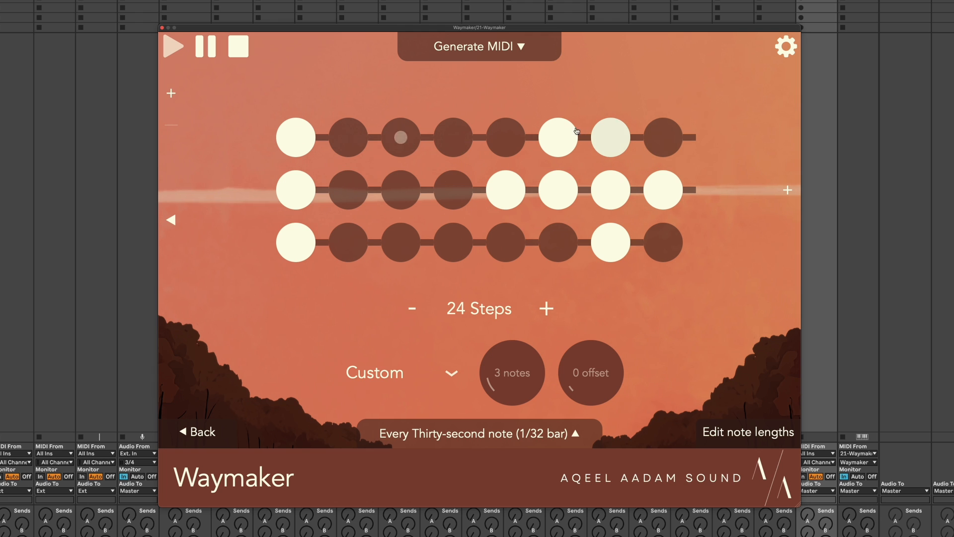
{"action": "left_click", "coordinate": [558, 138]}
{"action": "left_click", "coordinate": [514, 141]}
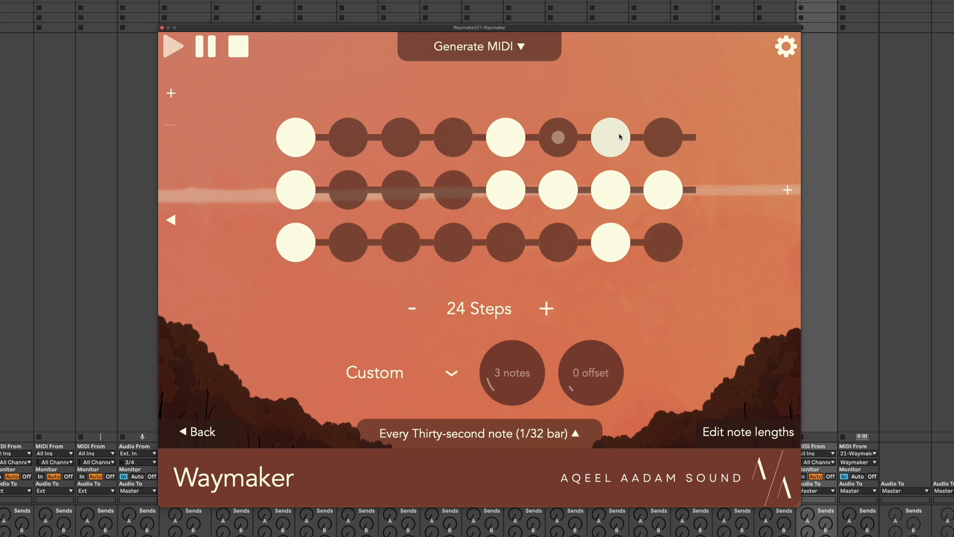
{"action": "left_click", "coordinate": [614, 135]}
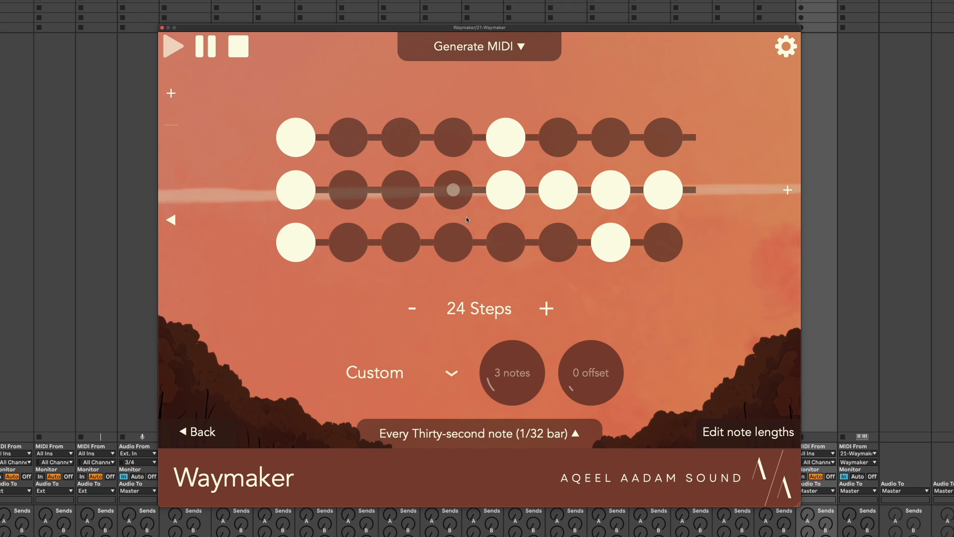
Shorten the Beat sequencer to 20 steps with playback paused, then play and pause the result.
{"action": "key", "text": "space"}
{"action": "left_click", "coordinate": [422, 311]}
{"action": "left_click", "coordinate": [421, 311]}
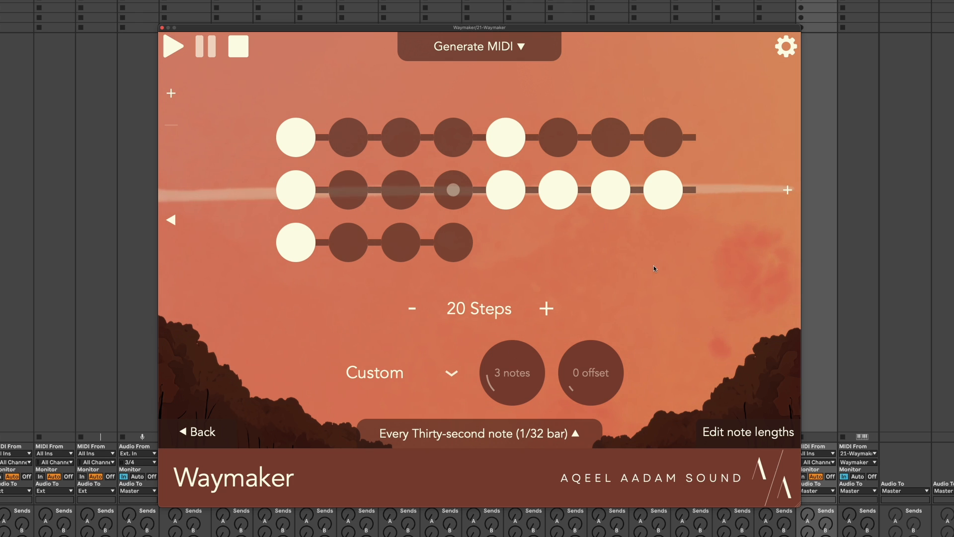
{"action": "key", "text": "space"}
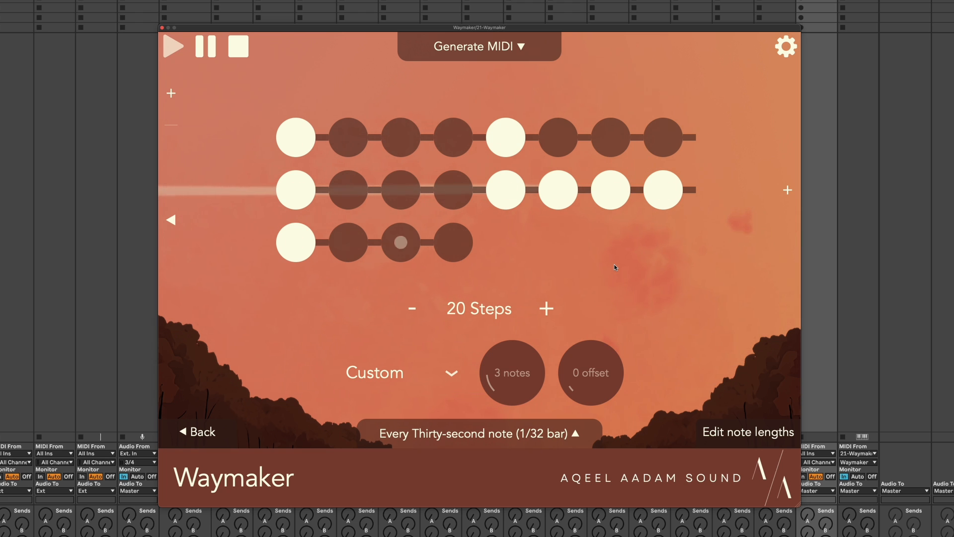
{"action": "key", "text": "space"}
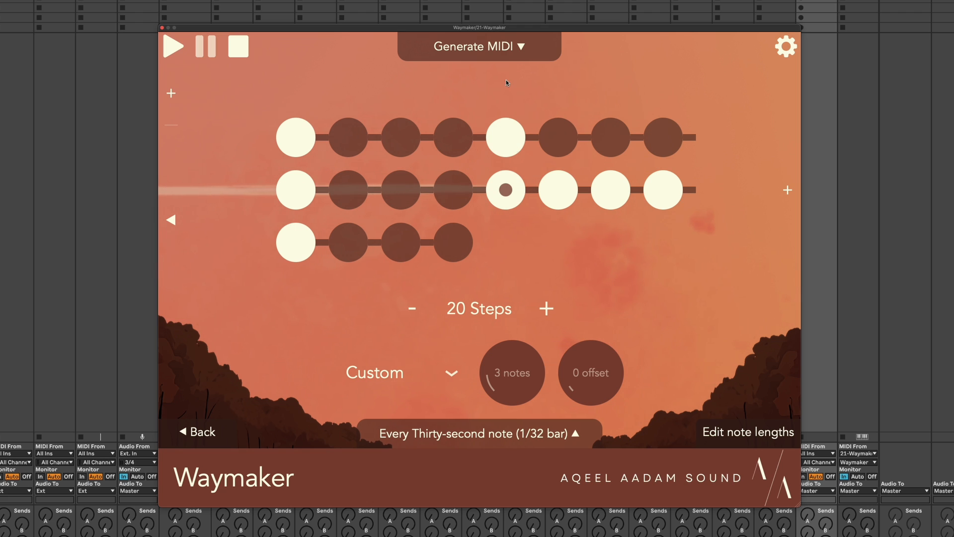
Review the Beat sequencer's Follow pitch setting and switch its rhythm mode to Morphing rhythm.
{"action": "left_click", "coordinate": [494, 50]}
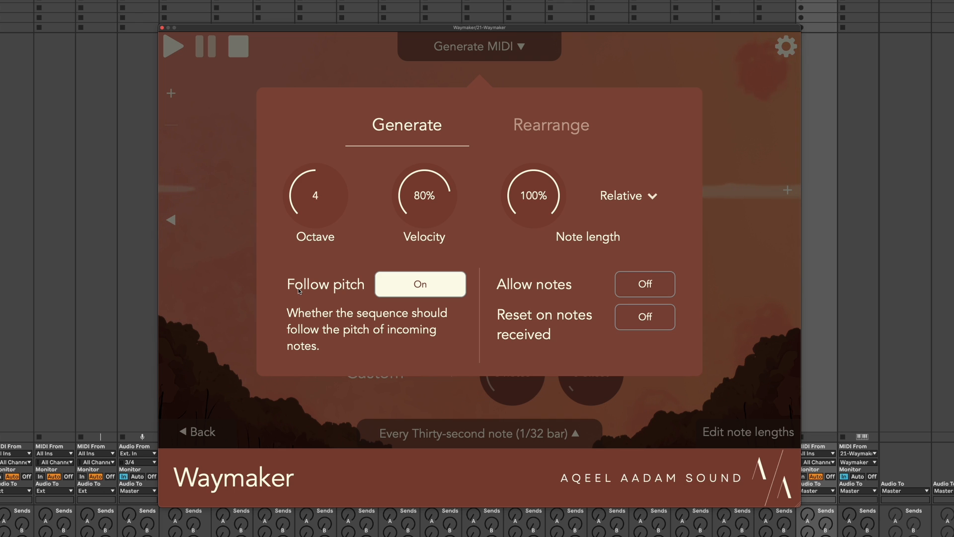
{"action": "left_click", "coordinate": [328, 55]}
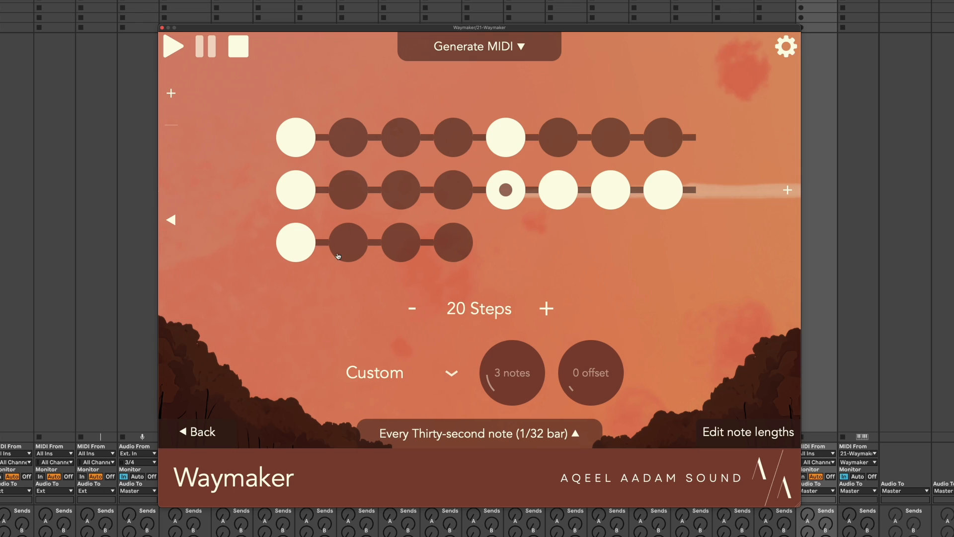
{"action": "left_click", "coordinate": [399, 374]}
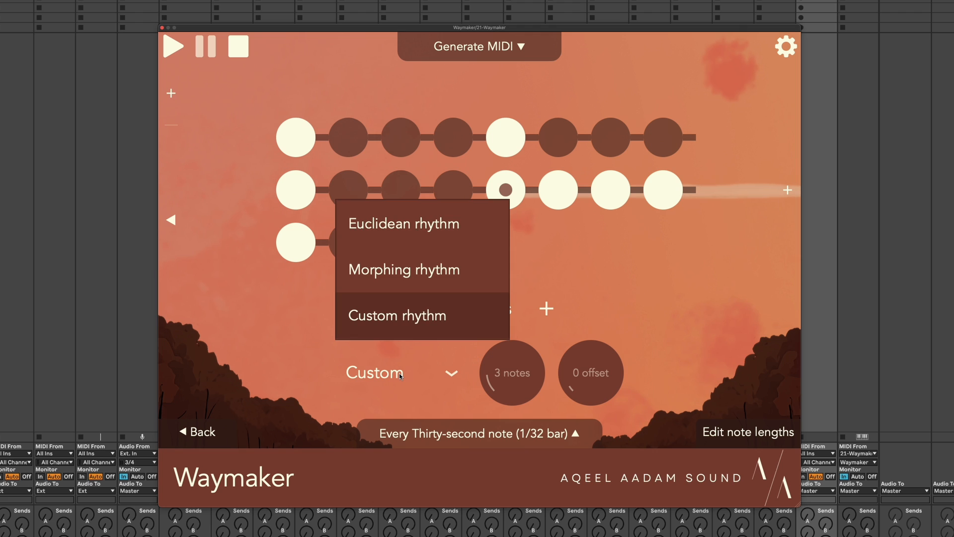
{"action": "left_click", "coordinate": [389, 281]}
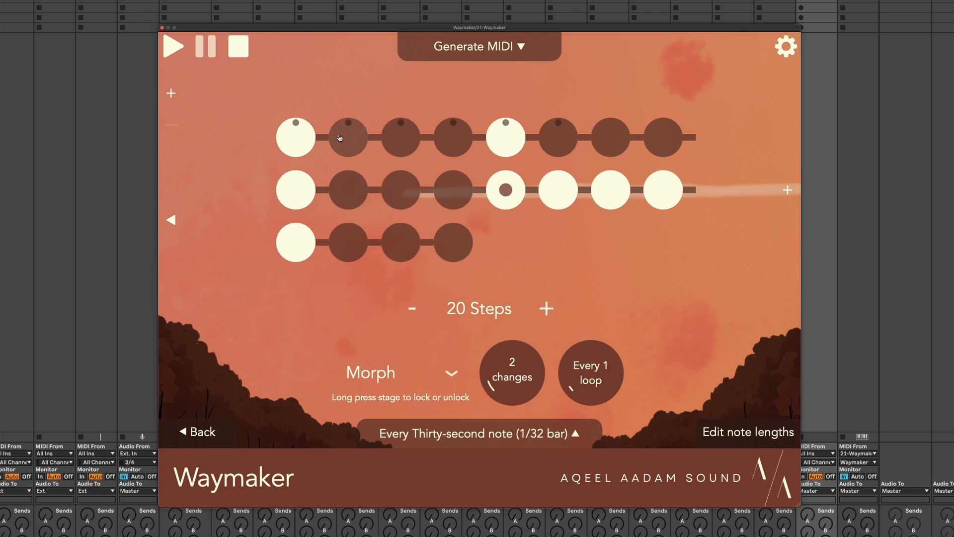
Unlock Beat steps 2, 3, 4 and 6, and lock steps 9, 13 and 17 against morphing.
{"action": "left_click", "coordinate": [404, 141]}
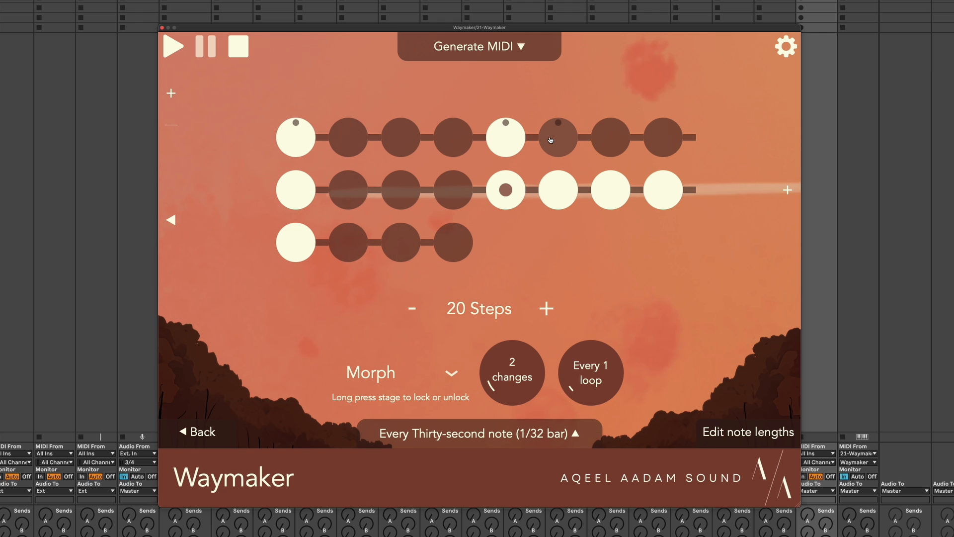
{"action": "left_click", "coordinate": [298, 198]}
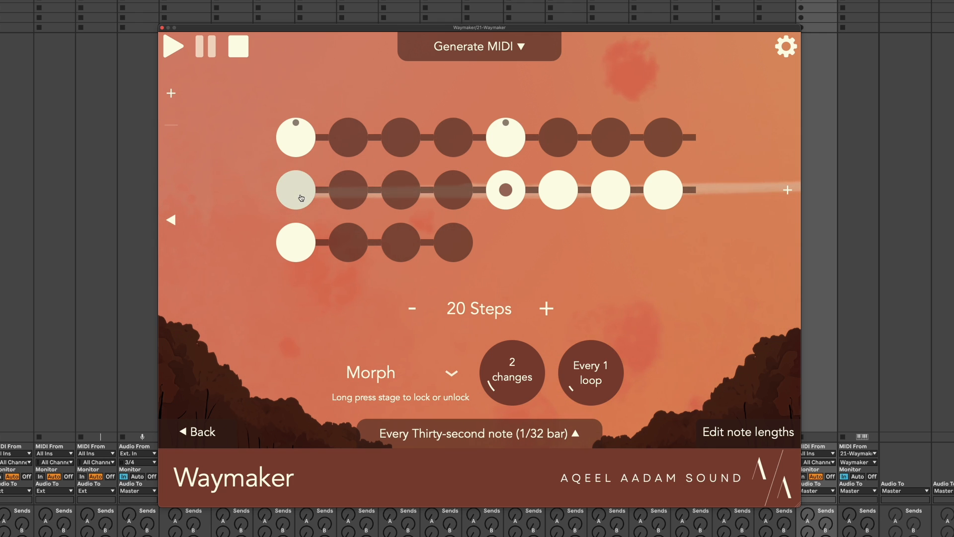
{"action": "left_click", "coordinate": [504, 196]}
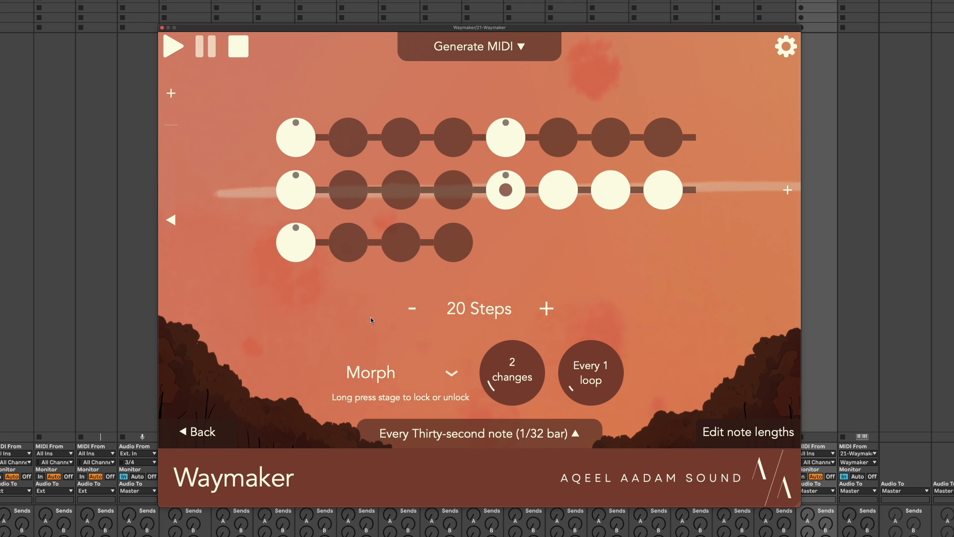
Set the morphing rhythm to 4 changes every 2 loops, then play and pause the sequence.
{"action": "left_click_drag", "start_coordinate": [527, 354], "coordinate": [526, 351]}
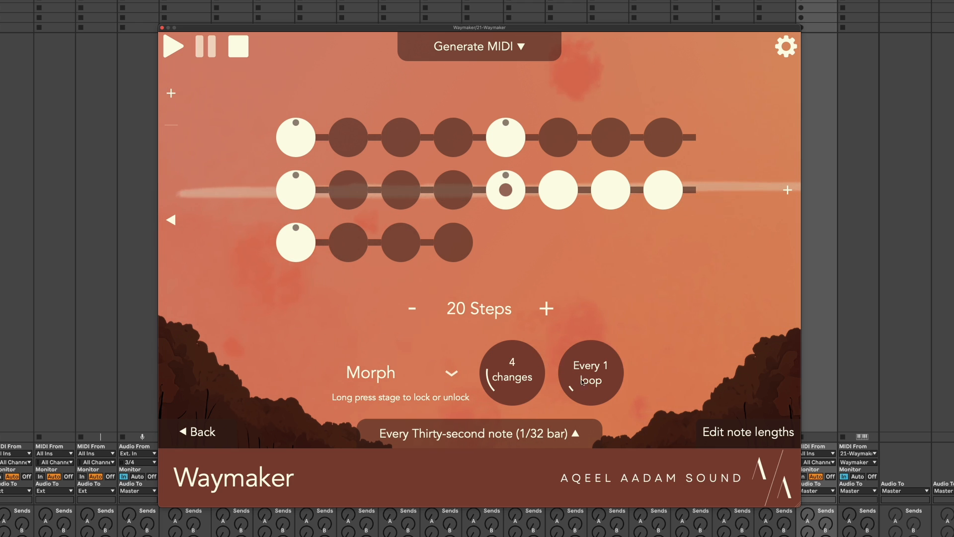
{"action": "left_click_drag", "start_coordinate": [592, 389], "coordinate": [591, 364]}
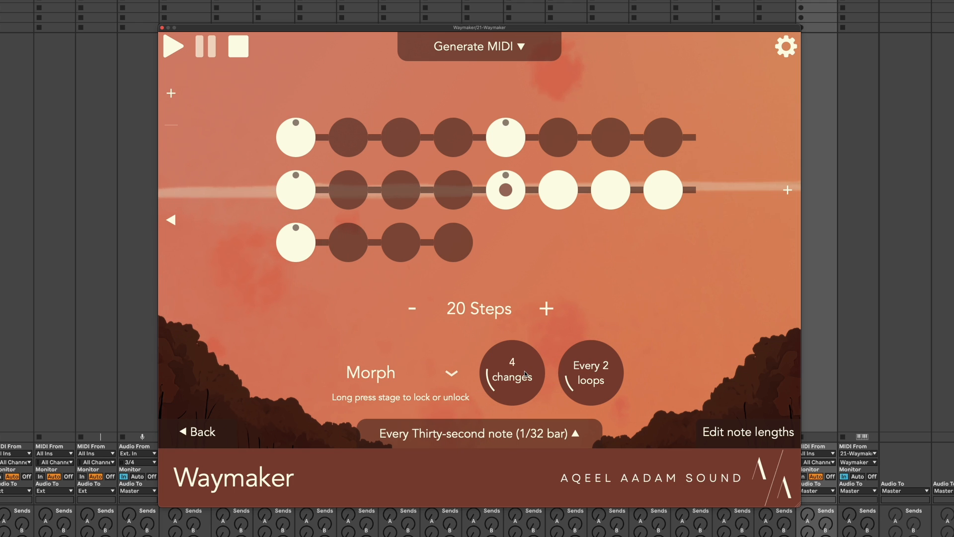
{"action": "left_click_drag", "start_coordinate": [524, 372], "coordinate": [523, 363]}
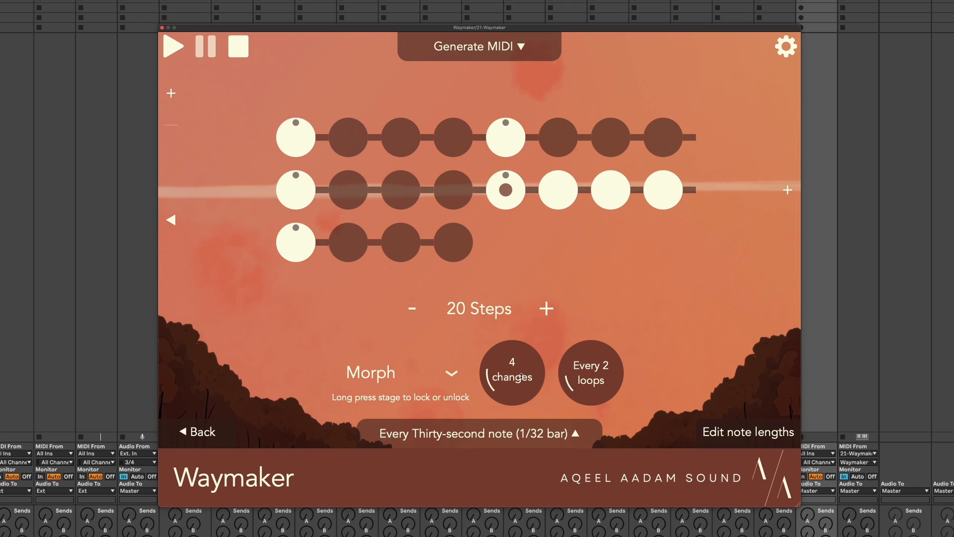
{"action": "key", "text": "space"}
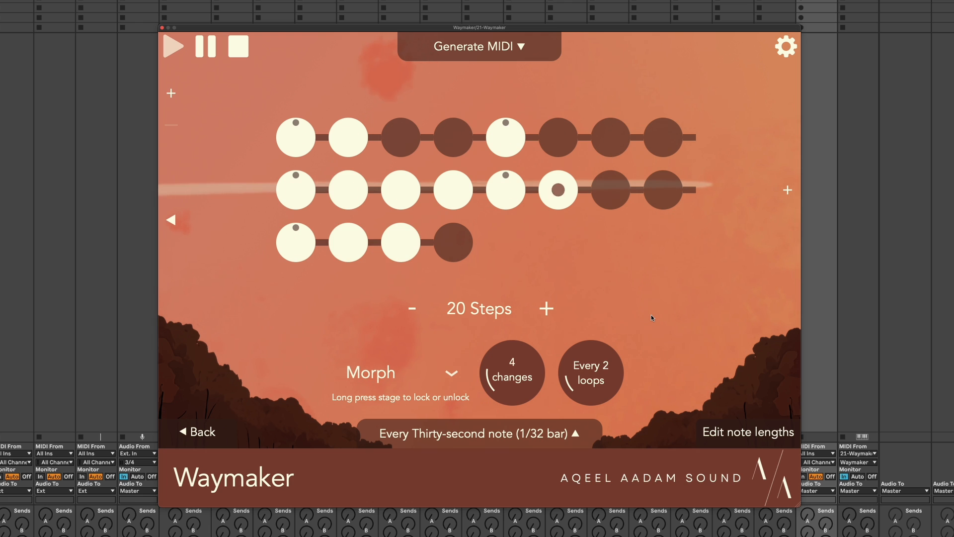
{"action": "key", "text": "space"}
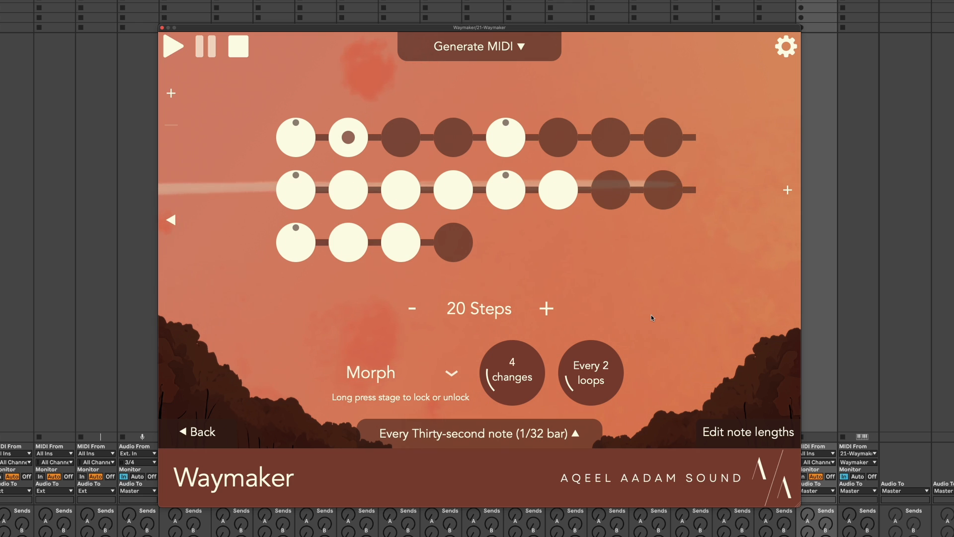